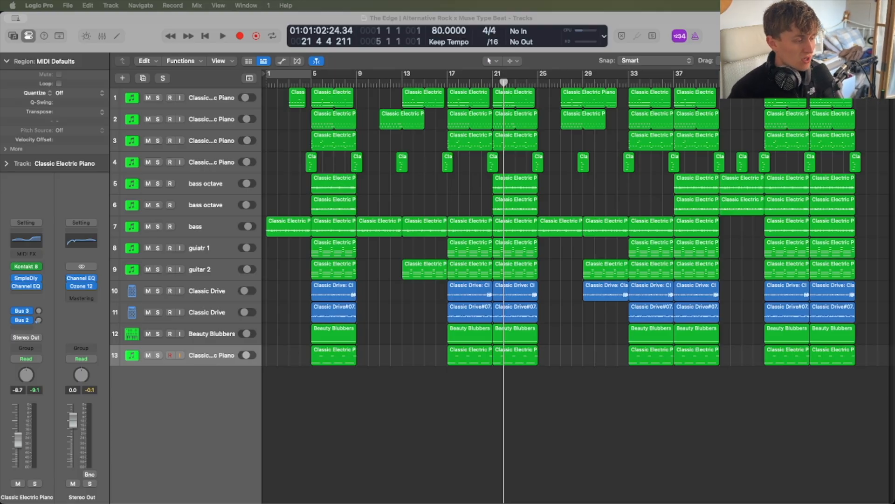
Play the arrangement from bar 21 into bar 27.
click(492, 82)
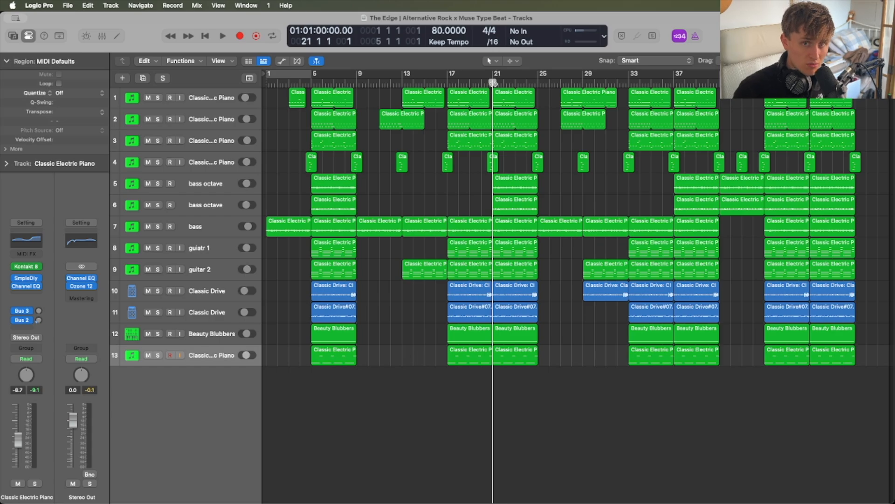
key(space)
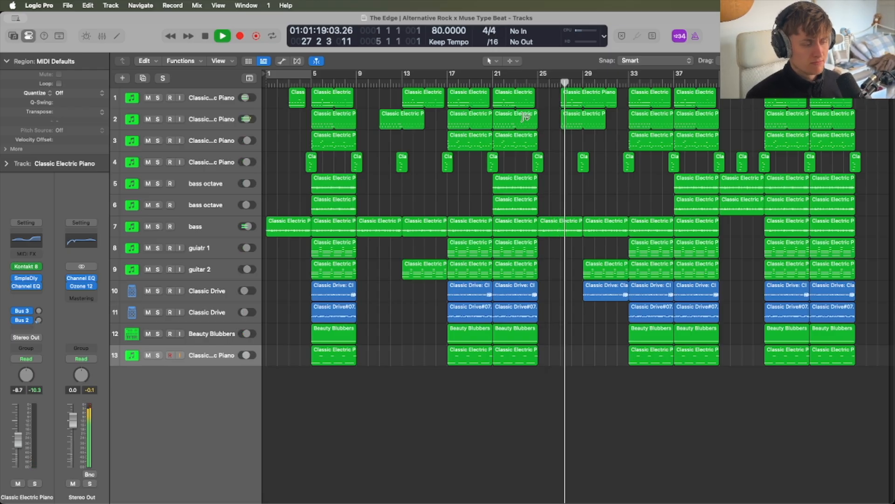
key(space)
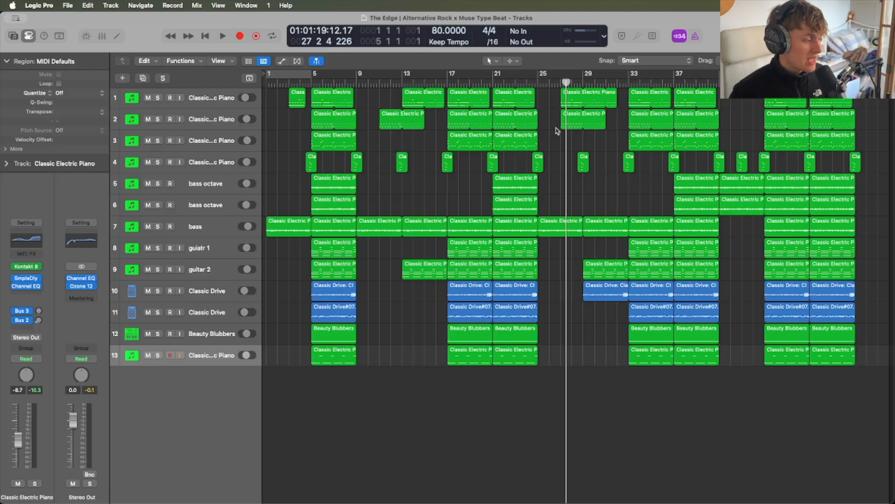
Add one new software instrument MIDI track directly below the bass track.
click(212, 233)
key(super+Right)
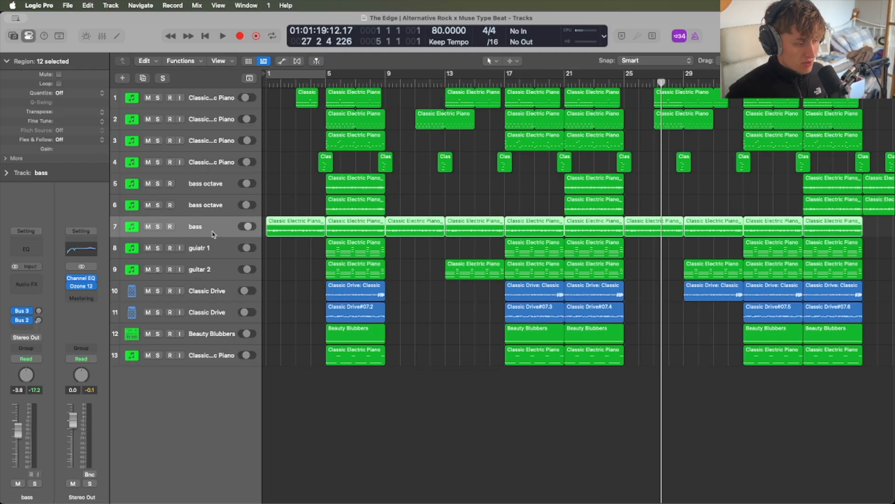
key(super+Right)
key(super+Right)
key(super+Right)
key(super+Down)
key(super+Down)
key(super+Down)
key(super+Down)
key(super+Down)
key(super+Down)
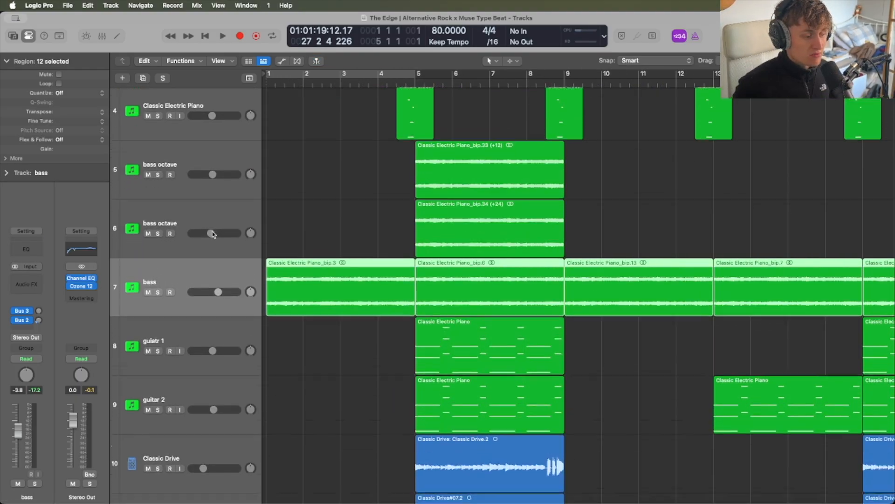
key(super+Down)
scroll(284, 282, down, 1)
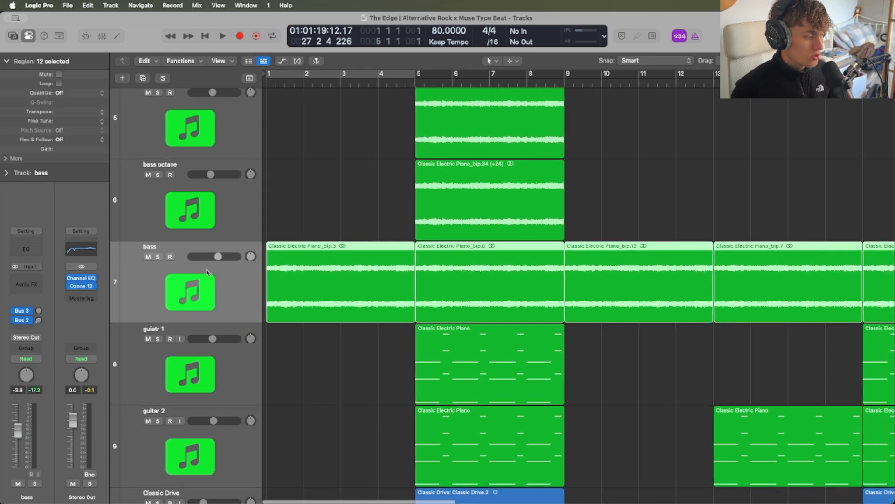
click(123, 79)
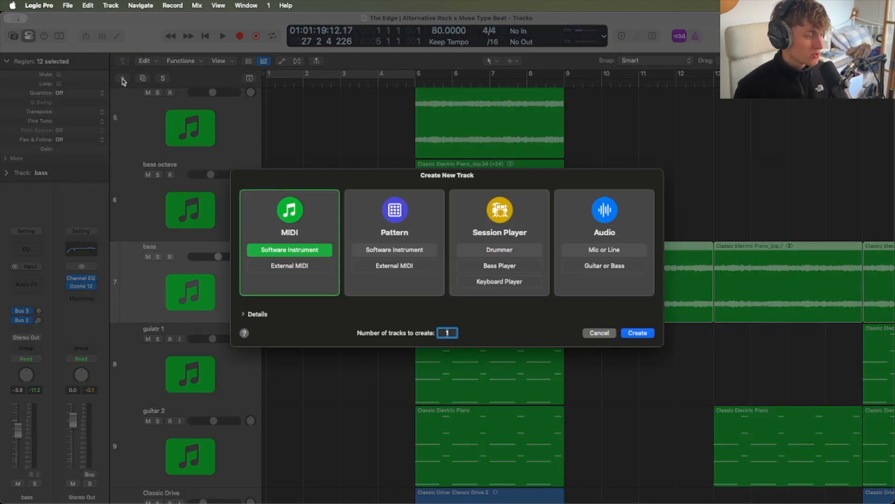
click(637, 333)
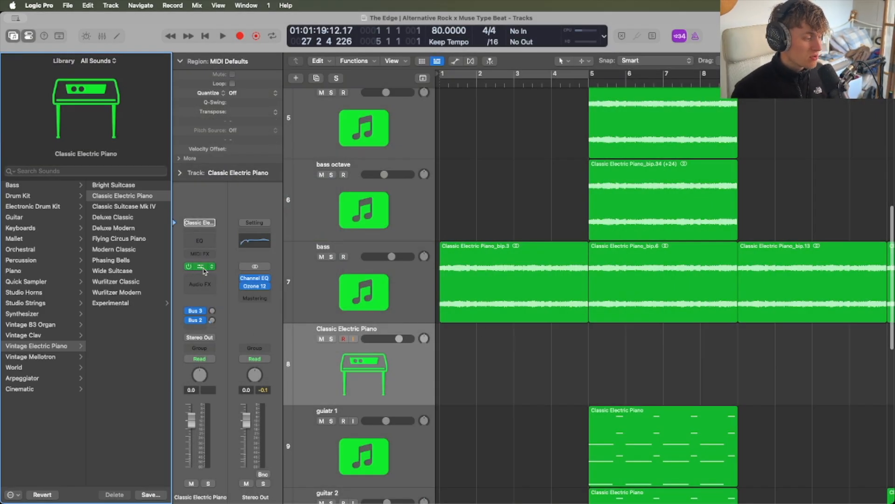
Replace the new track's instrument with Kontakt 8 in stereo and load the Prime Bass preset in it.
click(202, 268)
mouse_move(292, 323)
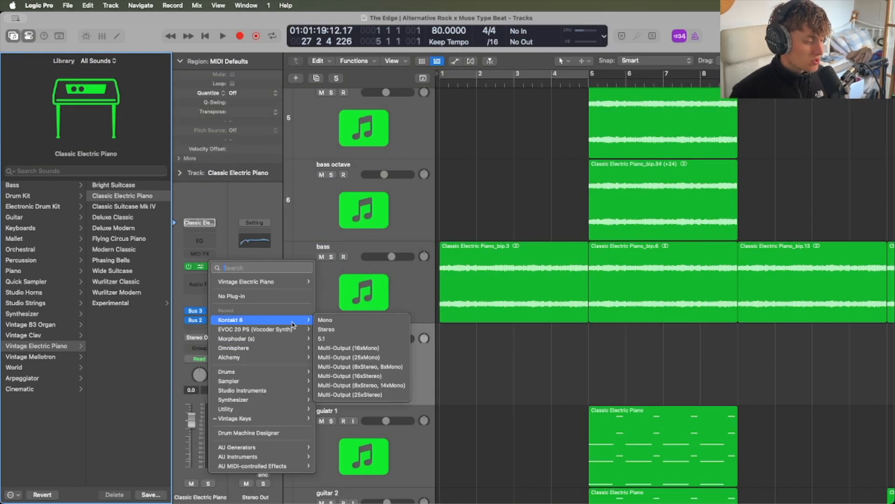
click(328, 329)
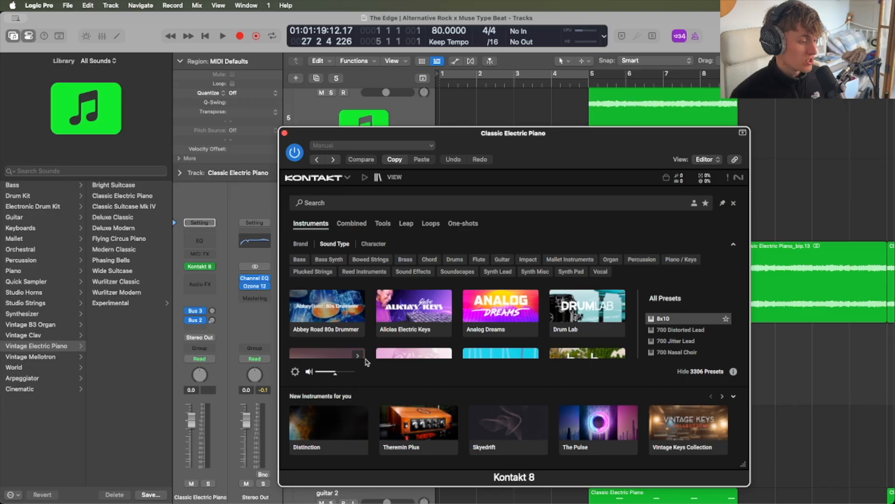
scroll(413, 322, down, 5)
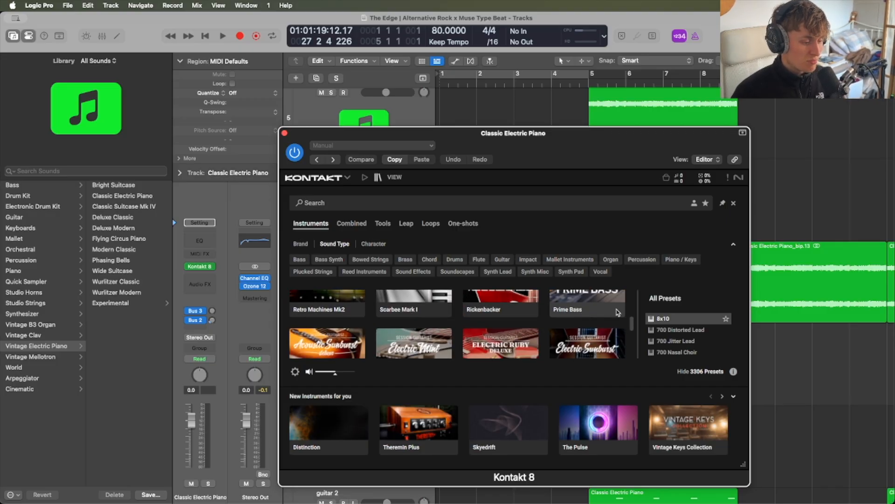
click(588, 317)
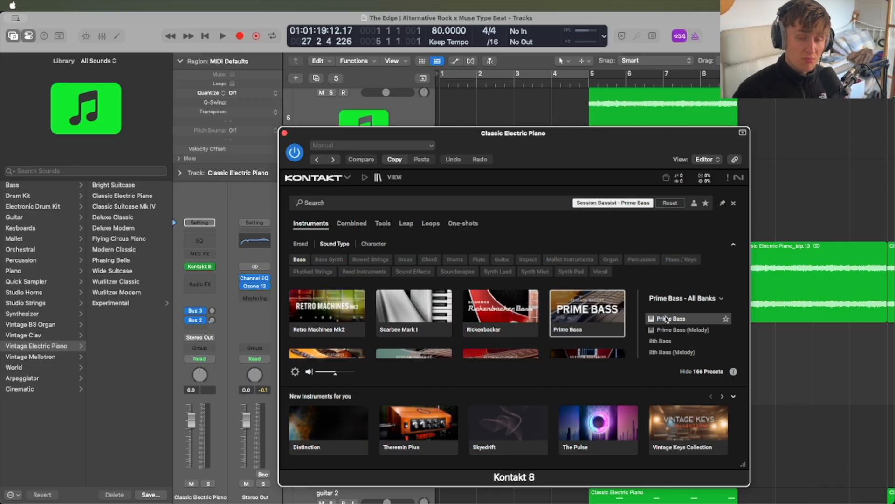
double_click(666, 319)
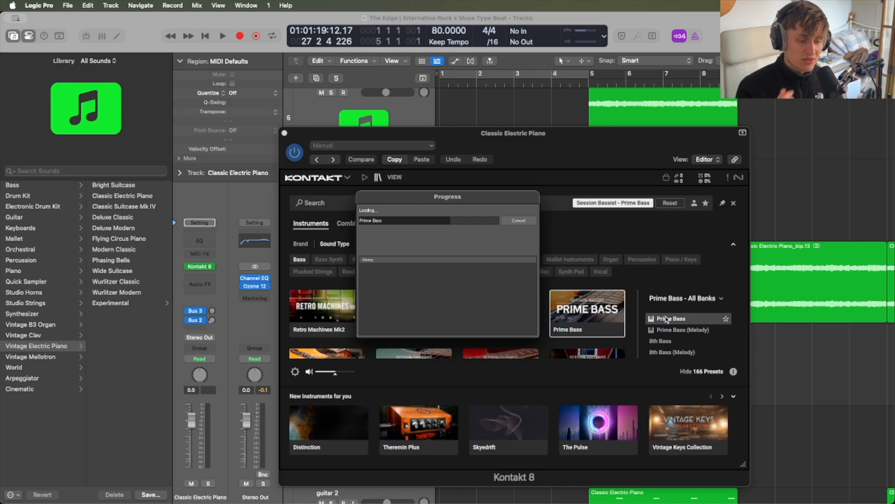
drag(680, 139, 519, 107)
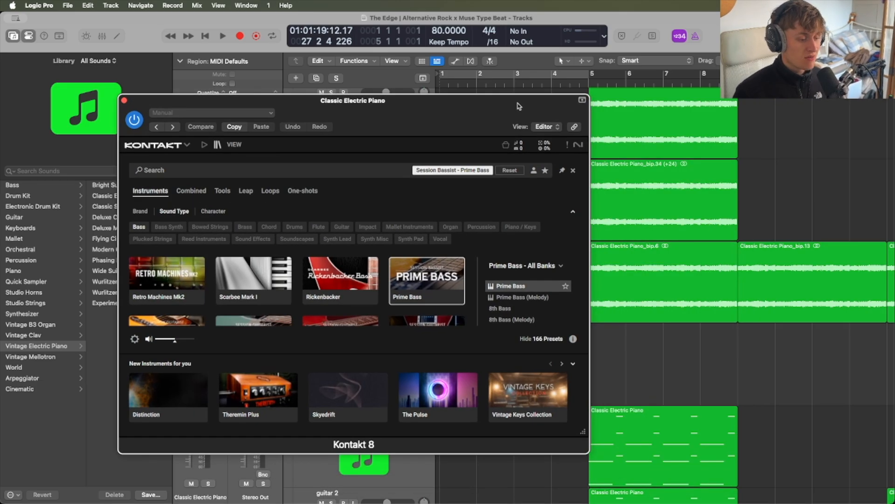
Play part of the song, choose the Doom Bass pattern set from Prime Bass's song browser and close Kontakt.
key(space)
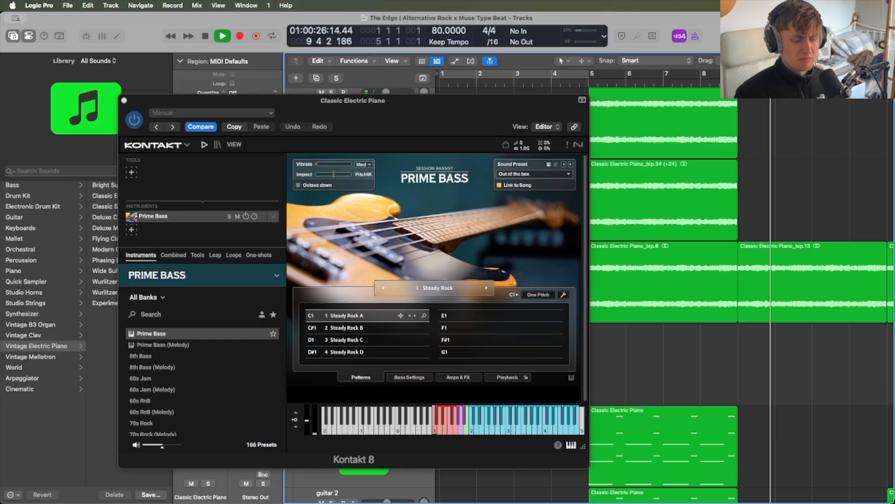
key(space)
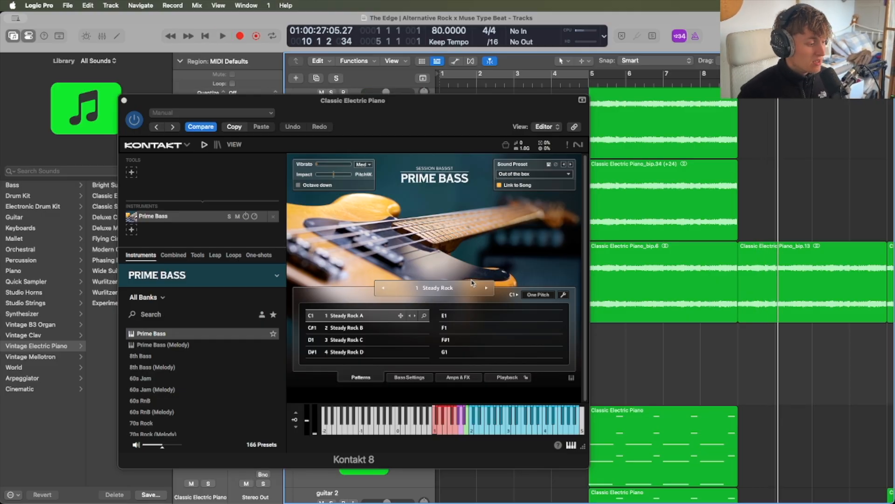
click(436, 289)
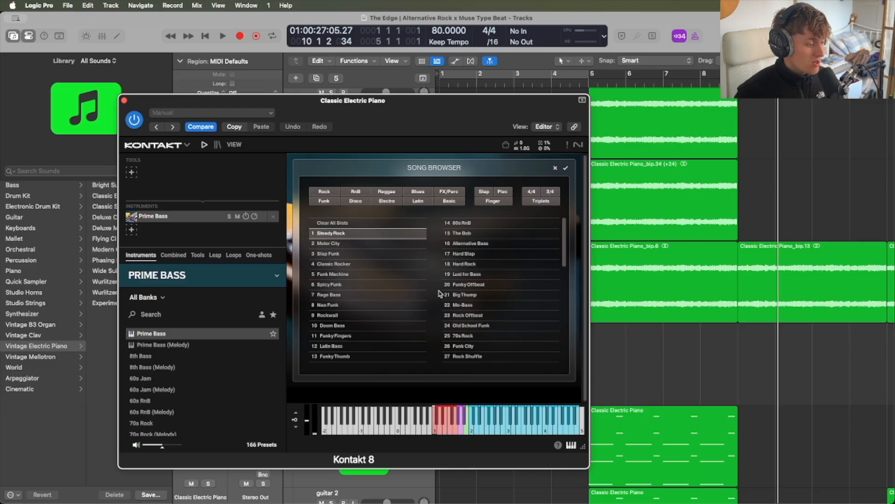
click(324, 191)
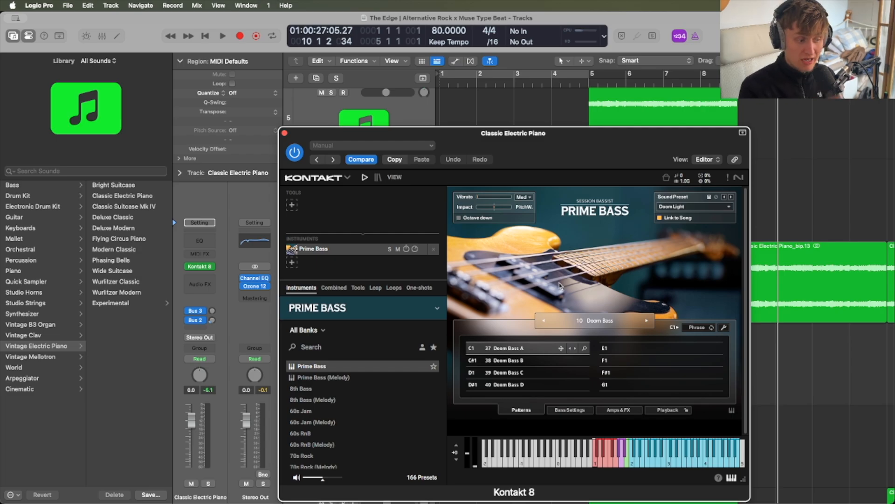
click(285, 134)
Solo the bass track and both bass octave tracks, and play them together from bar 5.
scroll(550, 230, down, 5)
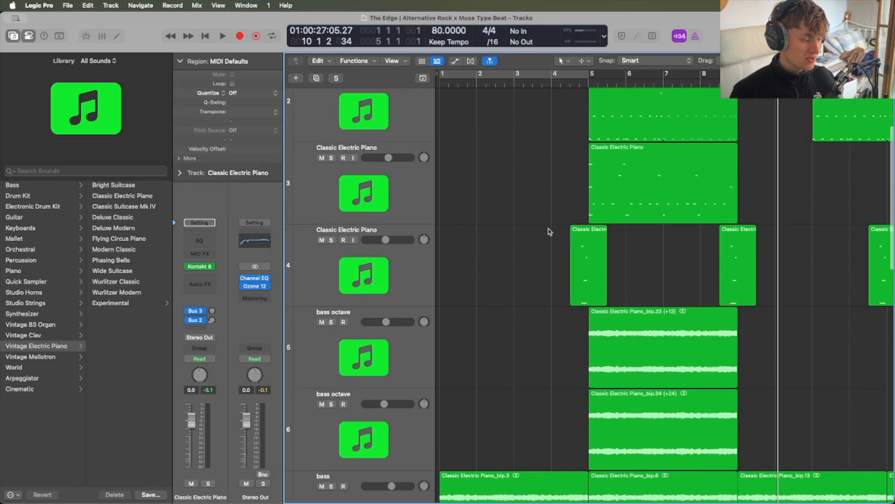
click(332, 385)
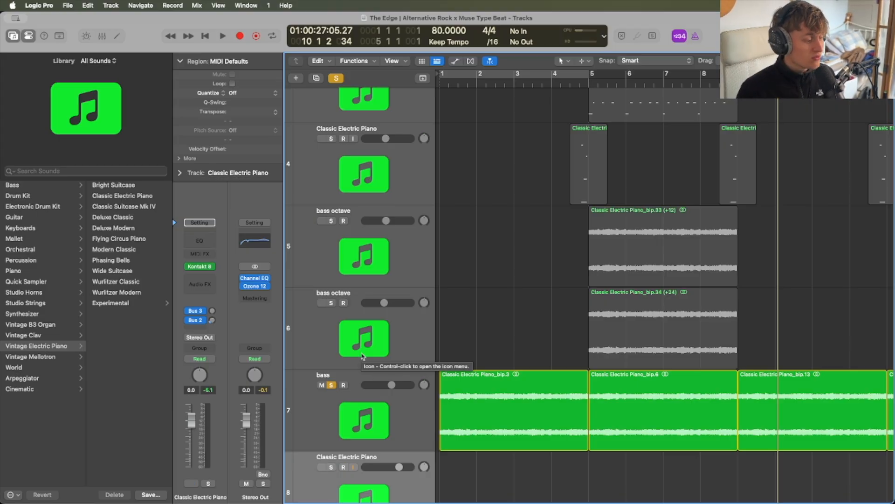
click(362, 357)
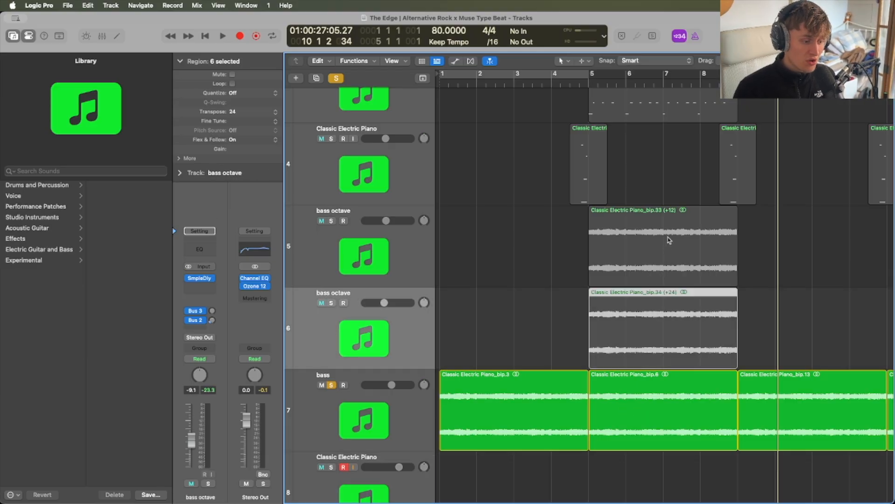
click(331, 303)
click(586, 83)
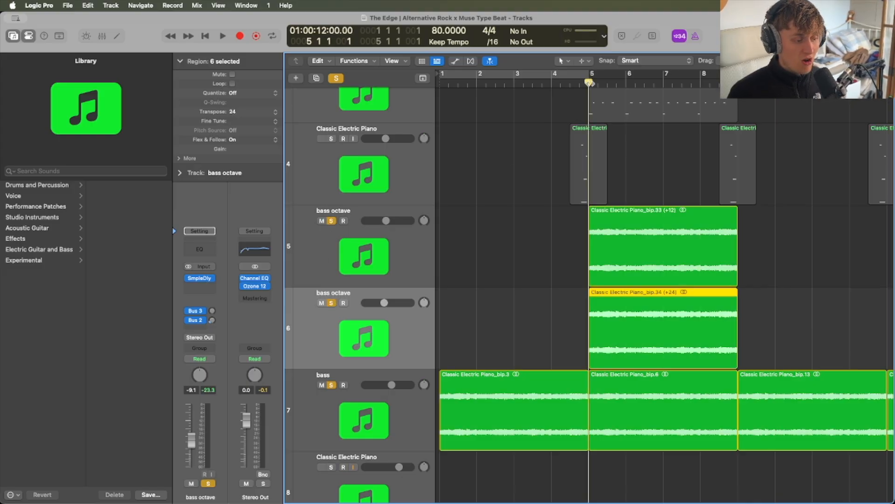
key(space)
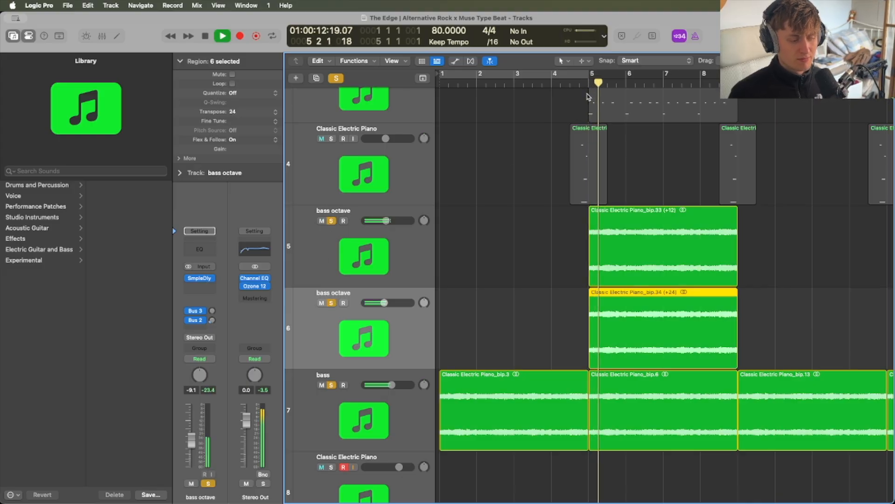
scroll(614, 136, down, 2)
key(space)
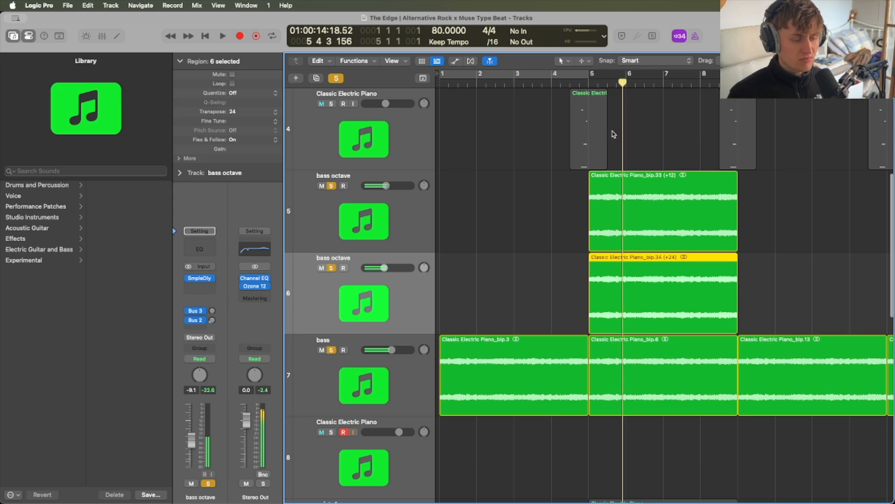
Unsolo the bass and +12 octave tracks, and play the +24 bass octave track alone.
click(331, 350)
click(331, 186)
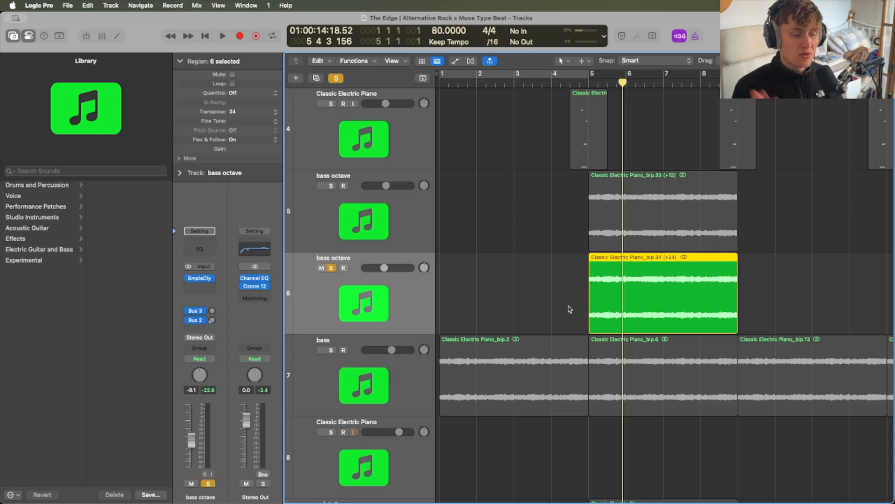
key(space)
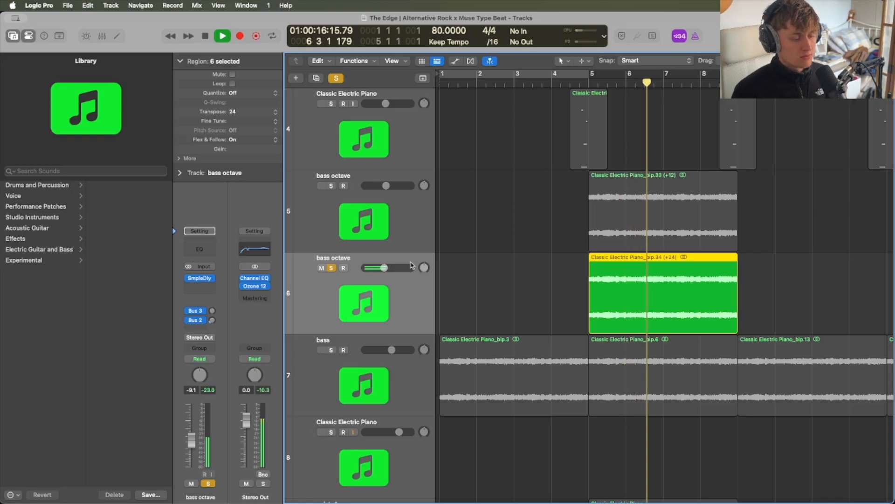
key(space)
Switch the solo from the +24 to the +12 bass octave track and play it alone.
scroll(342, 225, down, 3)
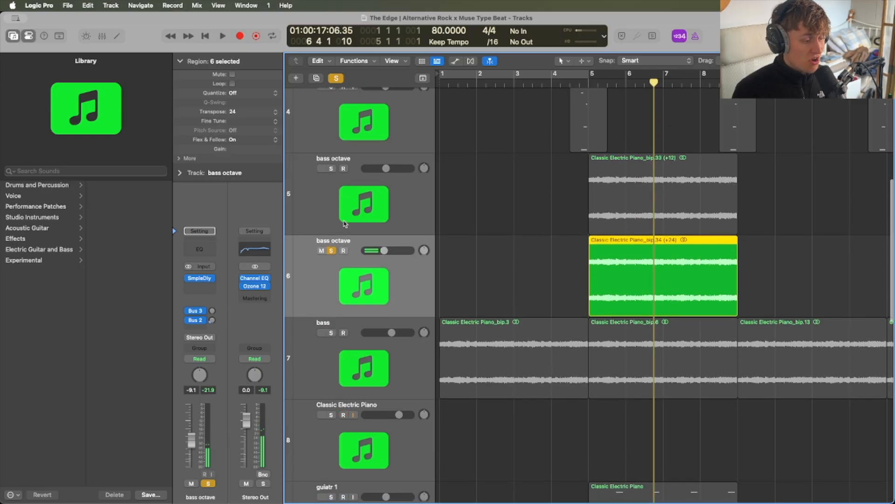
scroll(345, 224, up, 2)
click(332, 179)
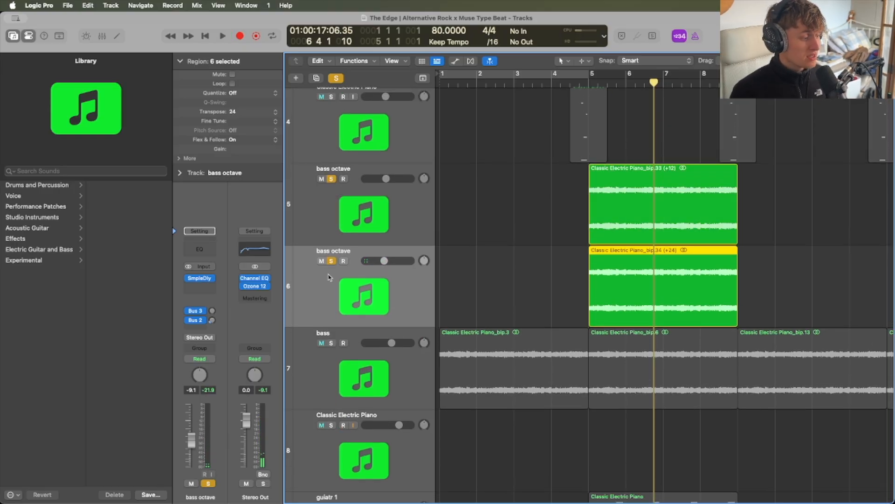
click(331, 260)
key(shift+space)
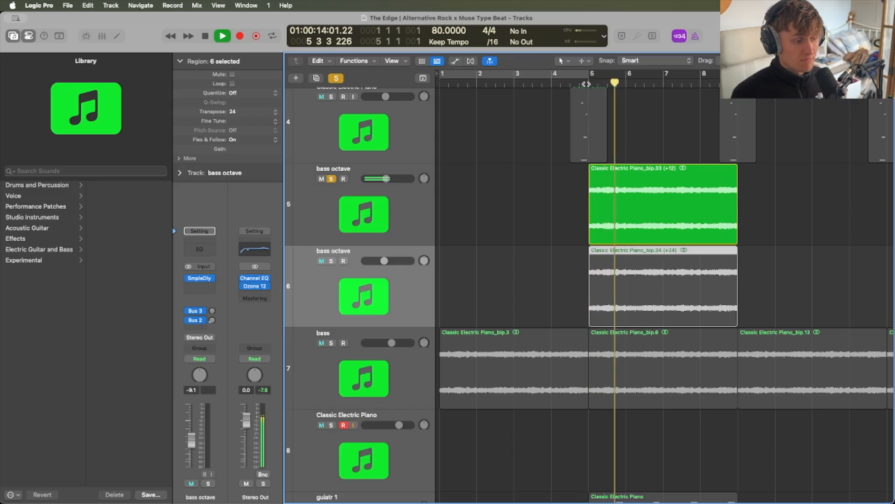
key(space)
Solo the +24 octave and bass tracks again alongside the +12 octave, and play all three from bar 5.
click(331, 260)
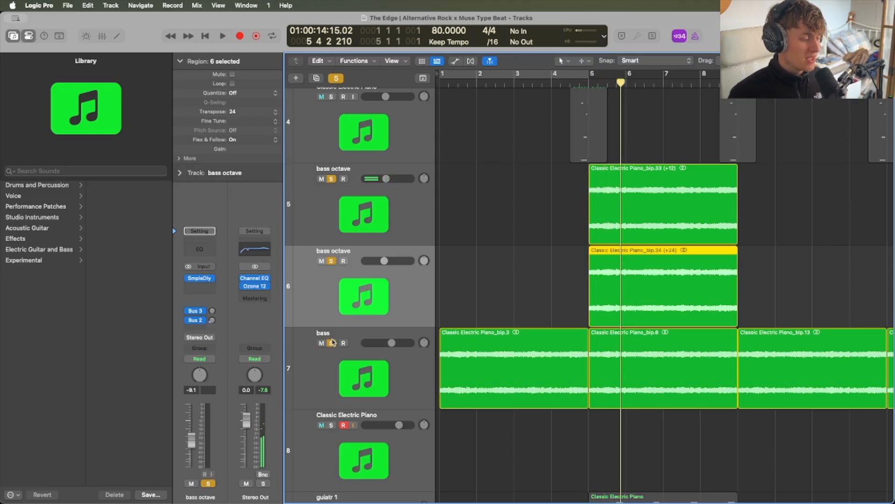
click(589, 83)
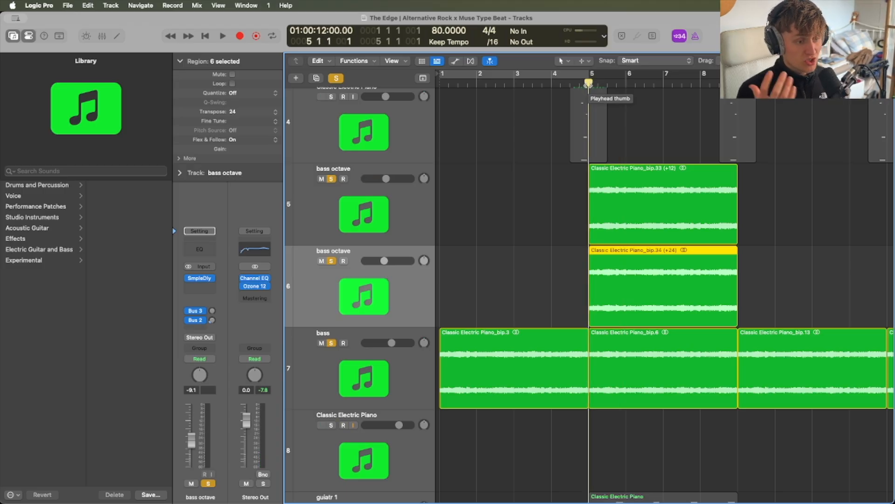
key(space)
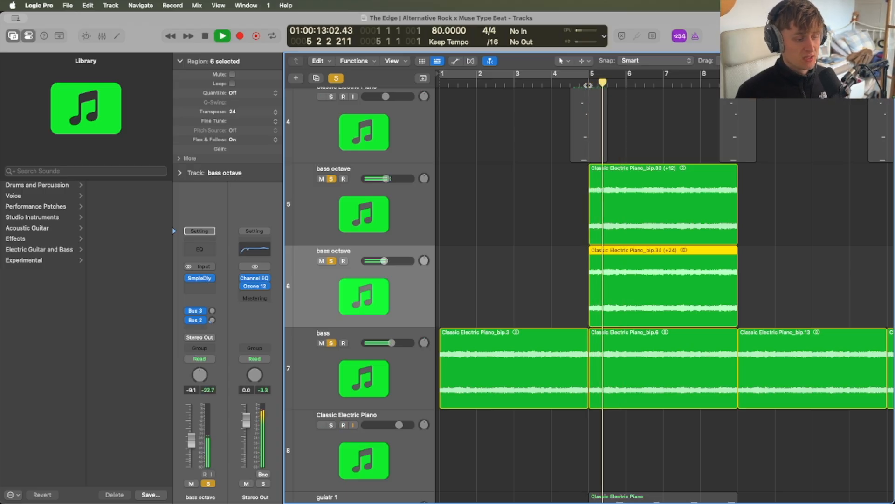
key(space)
Solo Classic Electric Piano tracks 1 to 4 as well, and open the Kontakt 8 instrument of track 4.
scroll(671, 168, up, 6)
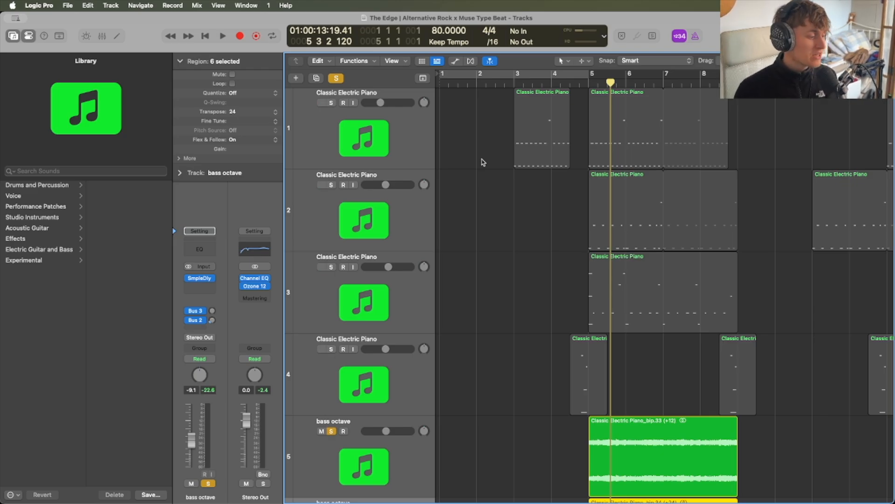
drag(331, 102, 331, 348)
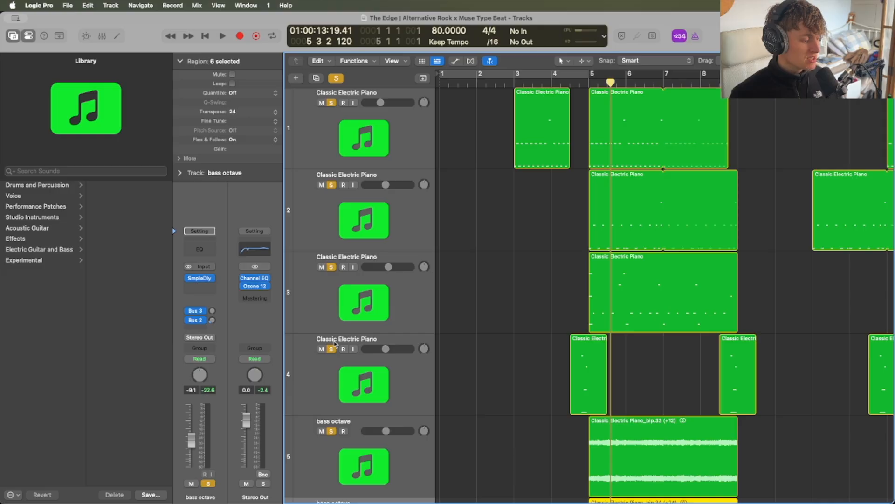
click(312, 368)
click(204, 268)
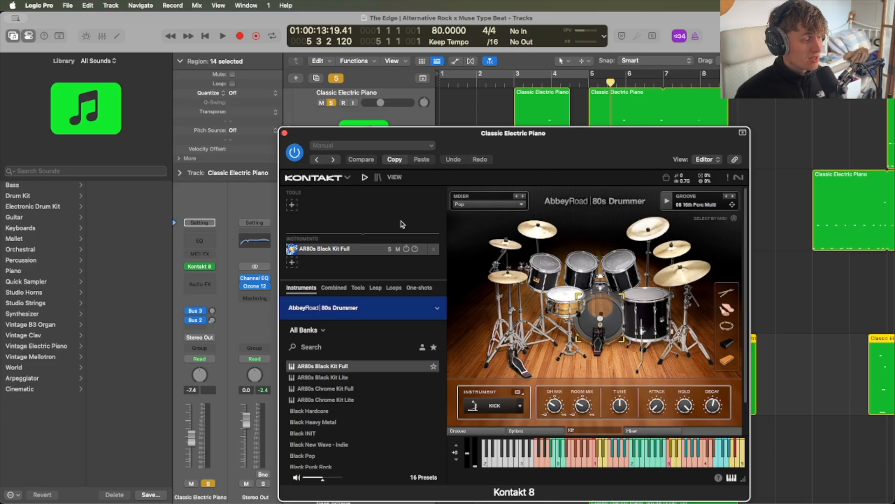
Close the Kontakt window, solo only Classic Electric Piano tracks 1 to 4, and play them from bar 4 beat 4.
click(285, 133)
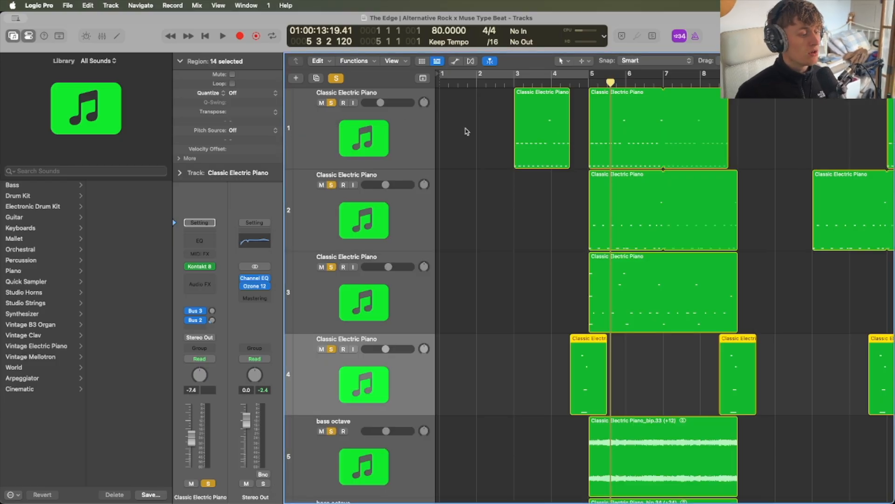
click(336, 78)
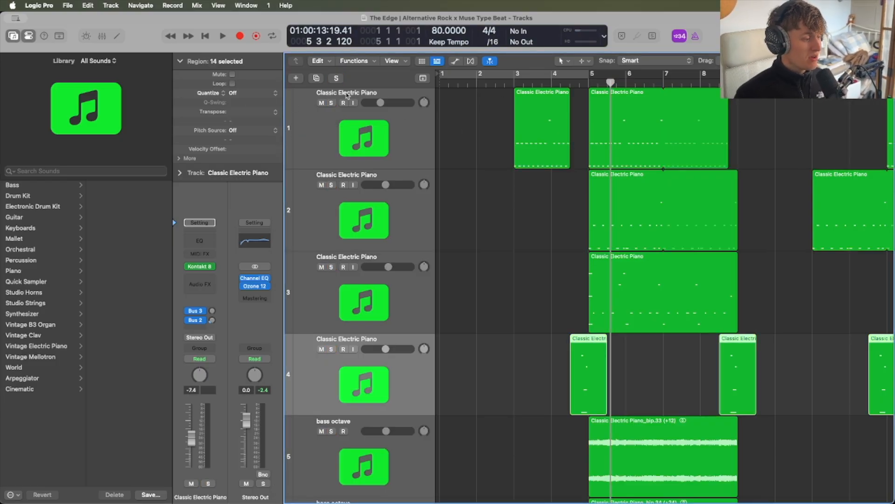
click(337, 78)
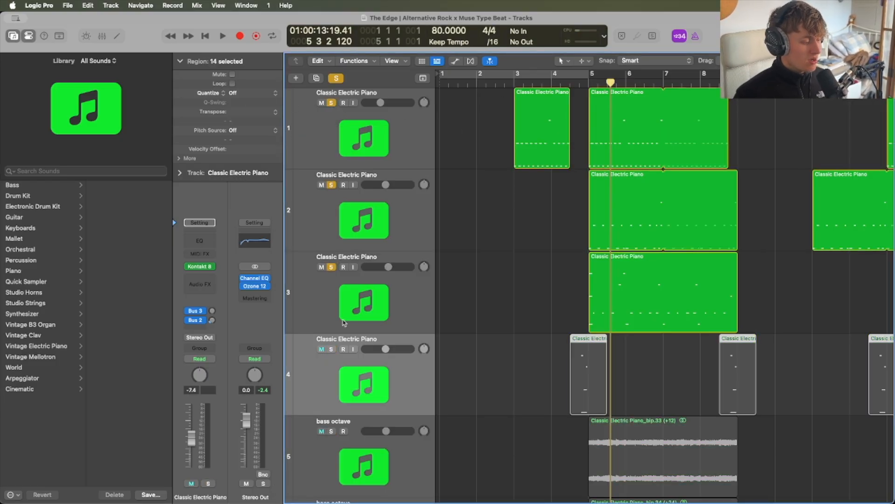
click(580, 84)
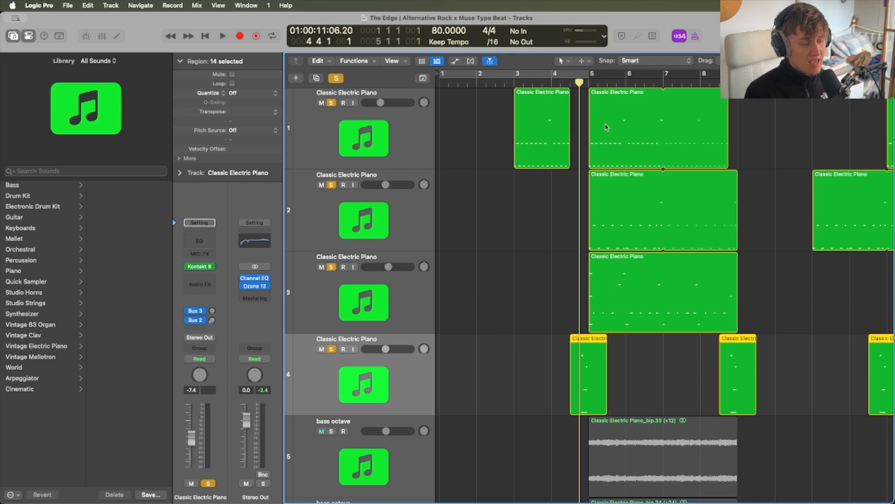
key(space)
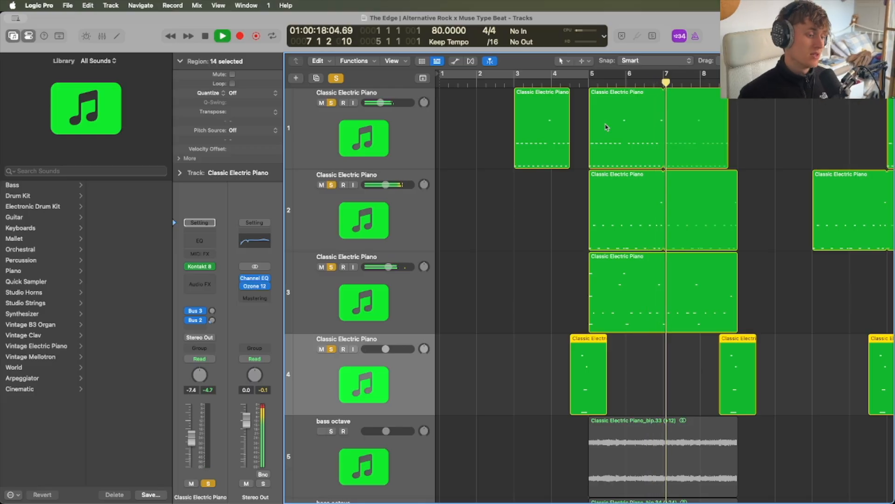
key(space)
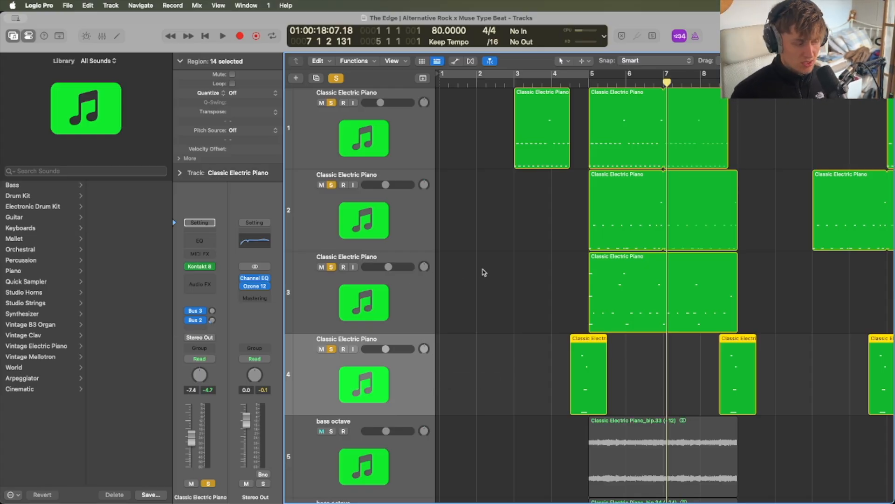
Solo both bass octave tracks and the bass track as well, and play them with the drum tracks from bar 4 beat 4.
scroll(483, 272, down, 8)
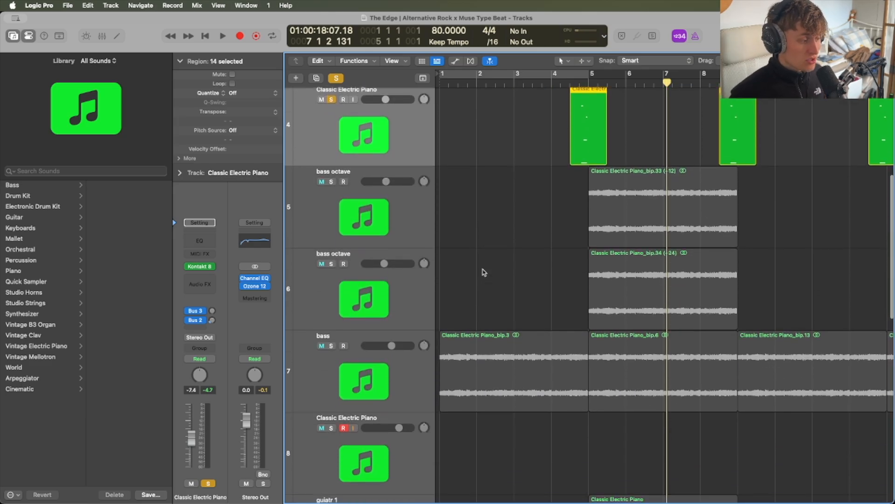
drag(332, 181, 339, 369)
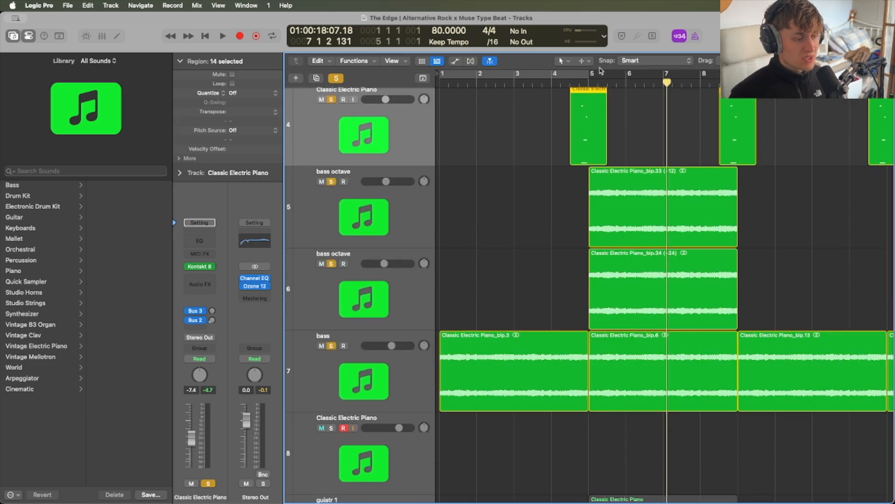
click(580, 80)
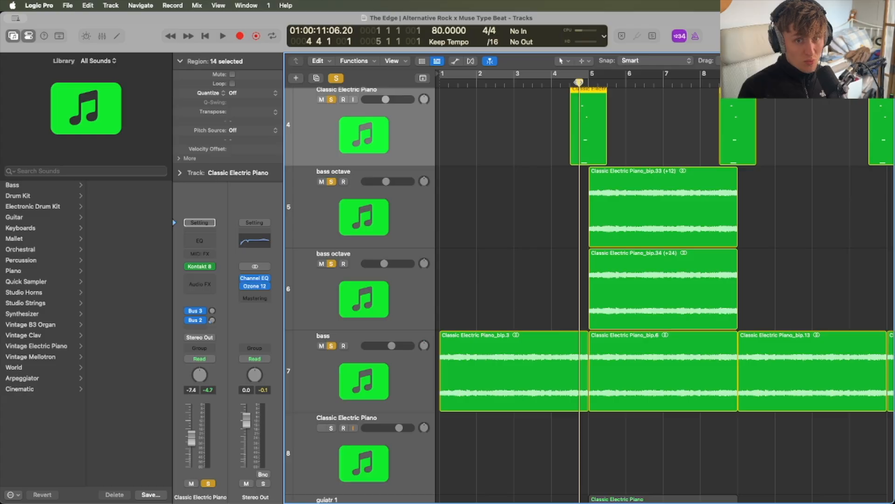
key(space)
scroll(653, 280, up, 1)
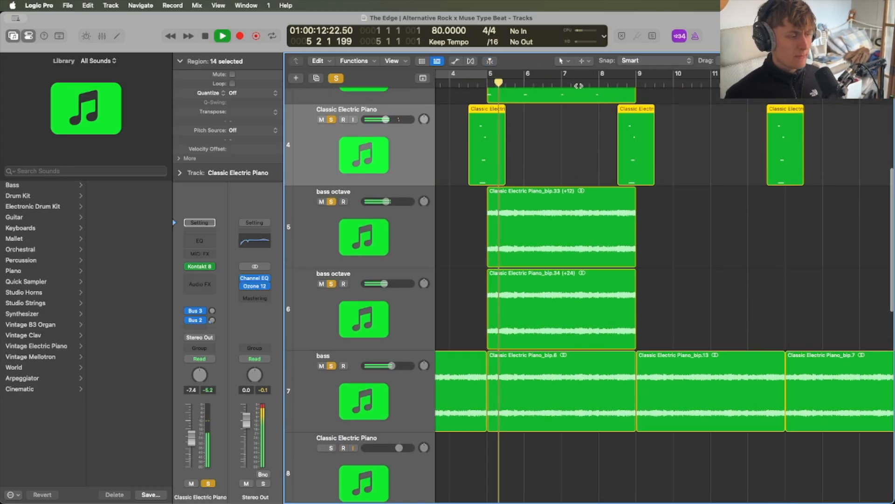
Hide the inspector, reduce the height of all tracks, stop playback and bring the guitar tracks into view.
key(i)
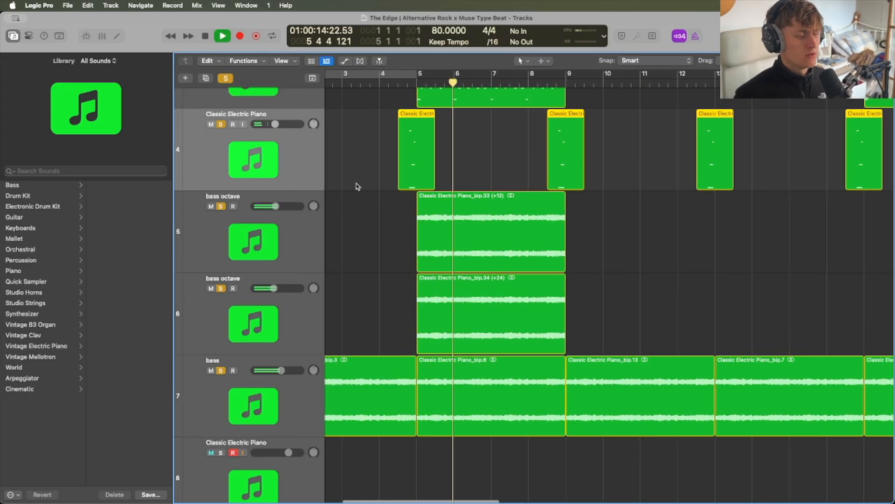
scroll(358, 186, right, 1)
key(super+Up)
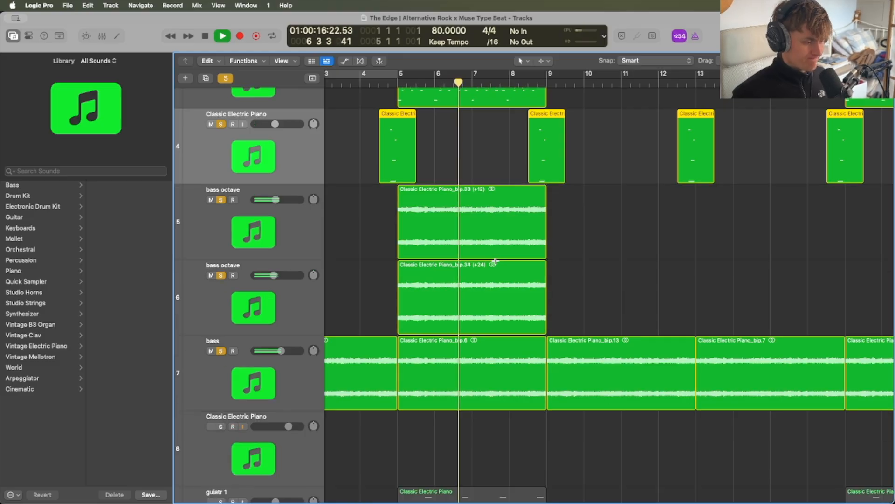
key(super+Up)
key(space)
scroll(500, 270, down, 5)
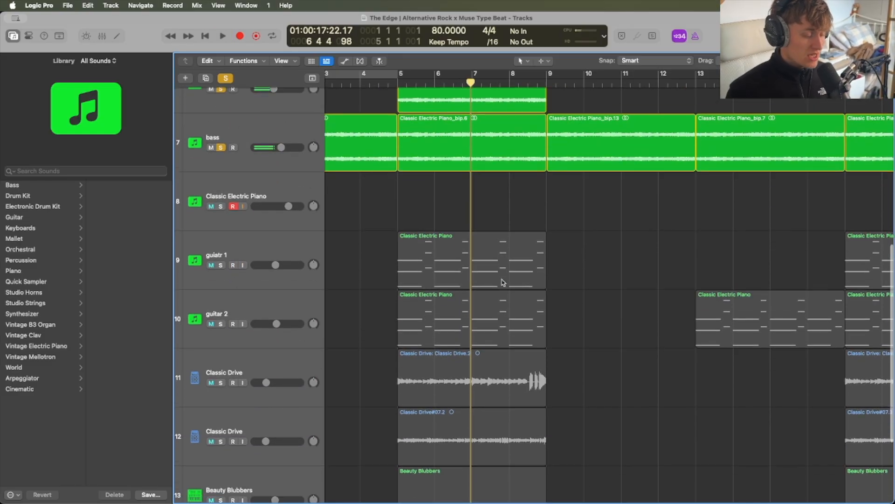
scroll(502, 282, down, 1)
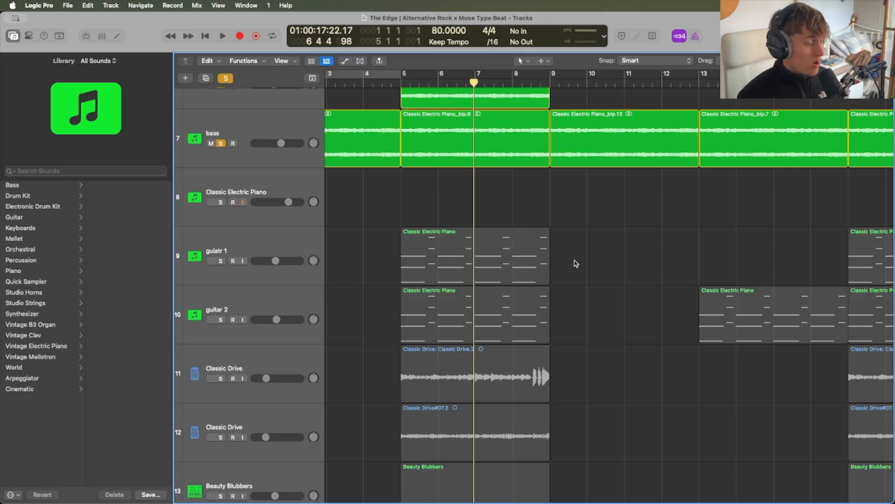
Clear all solos, and open the Kontakt 8 instrument of the guiatr 1 track from the mixer to examine its Electric Sunburst patterns.
click(231, 79)
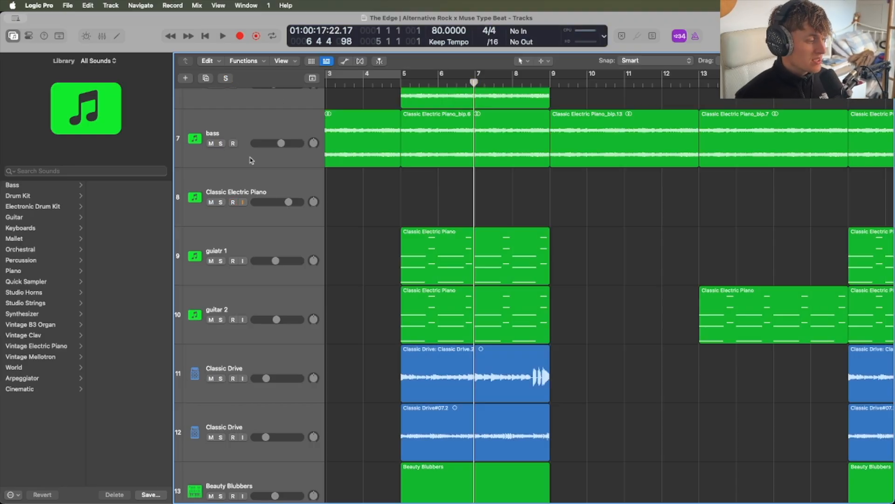
click(280, 239)
key(x)
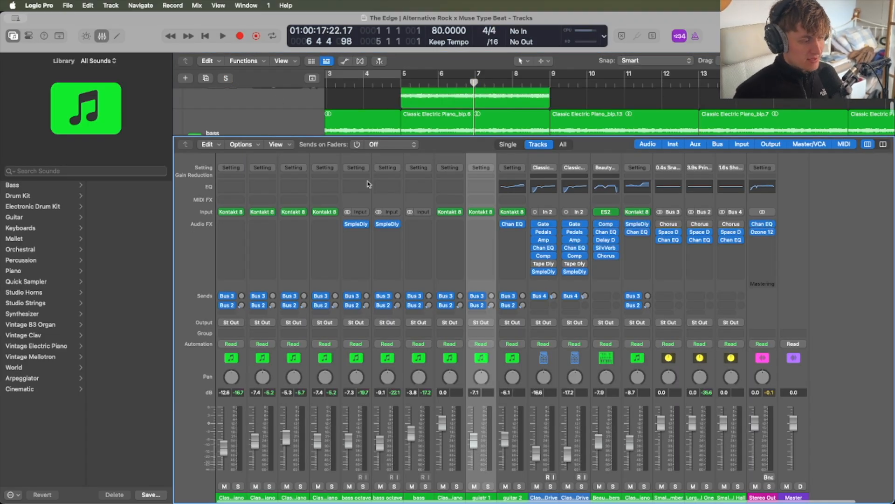
click(486, 213)
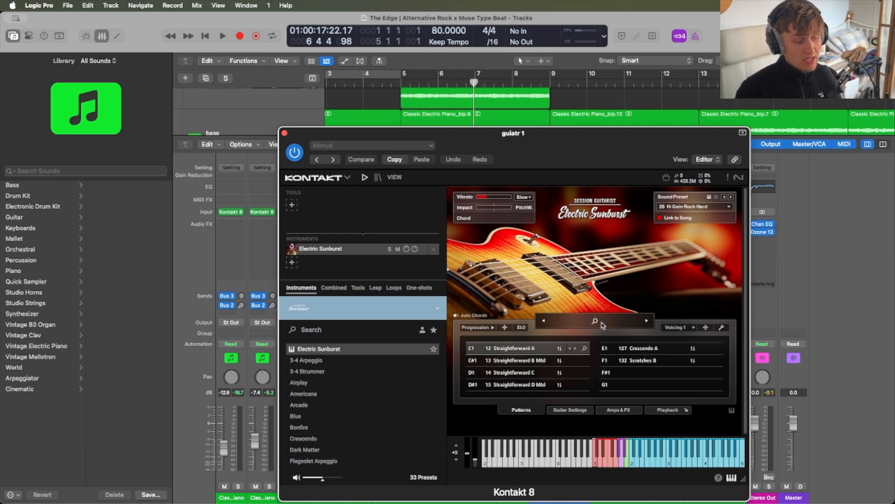
click(284, 134)
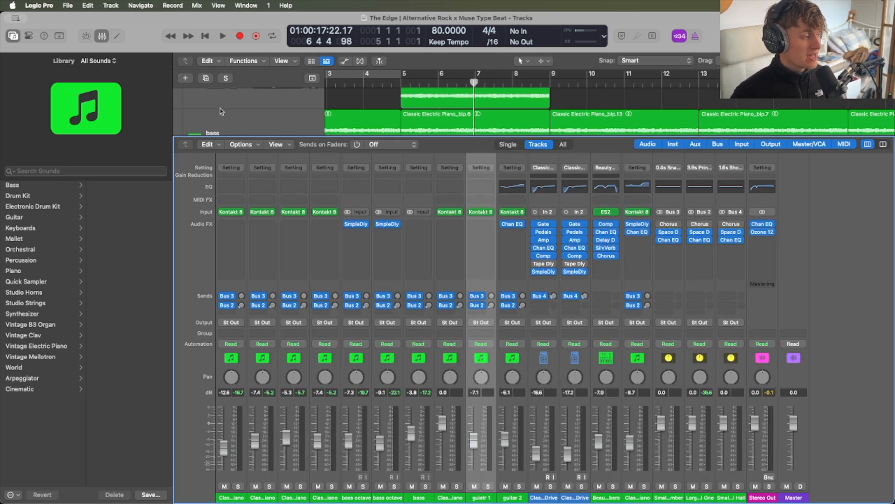
Hide the mixer, solo the guiatr 1 track and play it alone from bar 5.
click(102, 36)
click(221, 260)
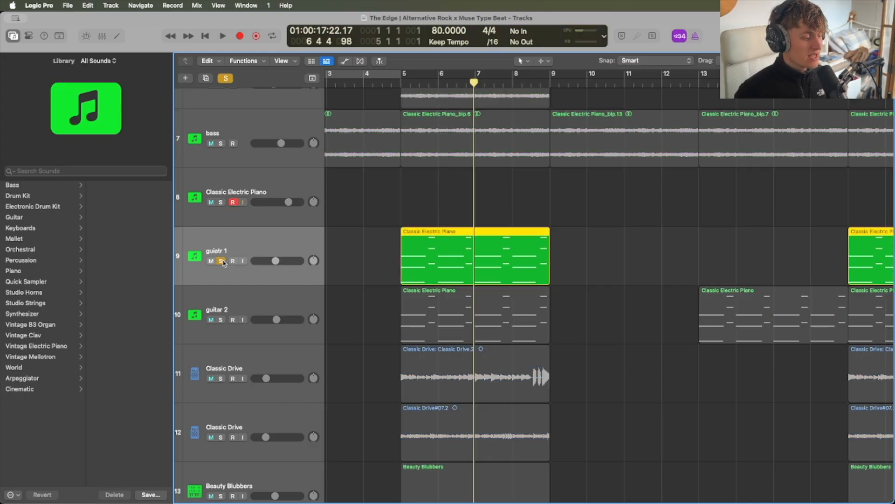
click(400, 85)
key(space)
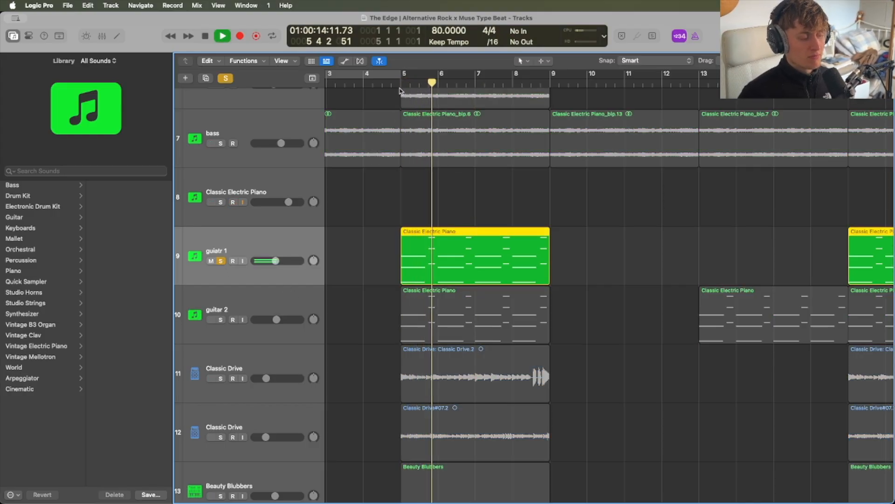
key(space)
Solo the guitar 2 track too, and examine the playback and tempo settings of its Electric Sunburst instrument in Kontakt 8.
click(221, 319)
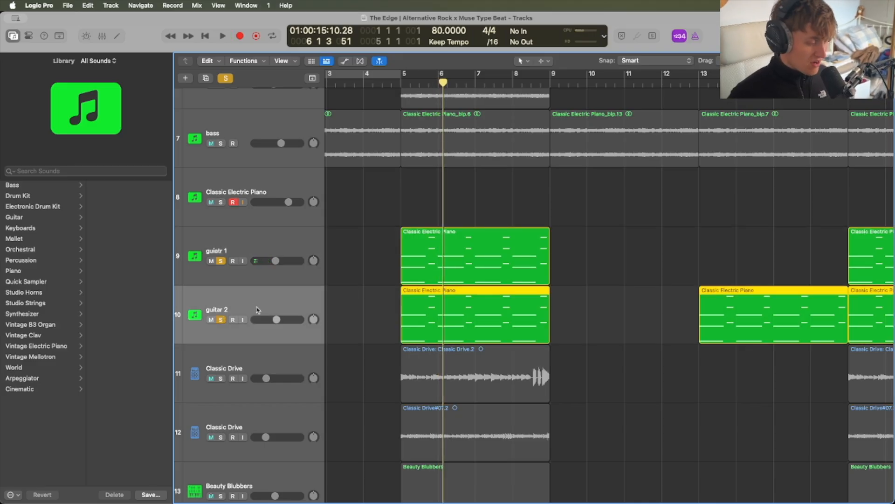
key(x)
click(512, 212)
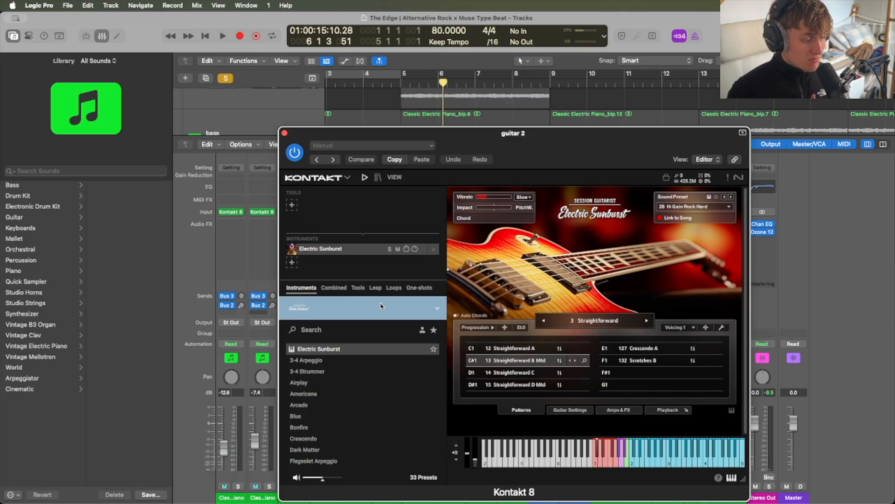
click(666, 410)
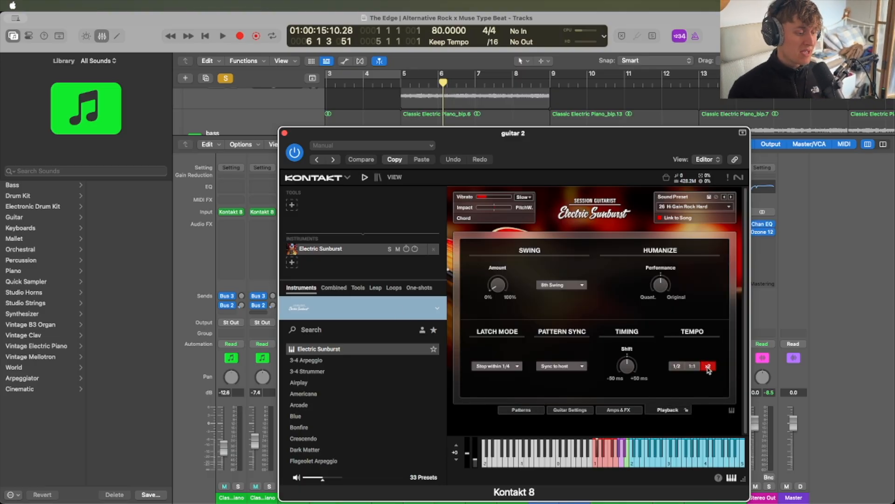
click(285, 134)
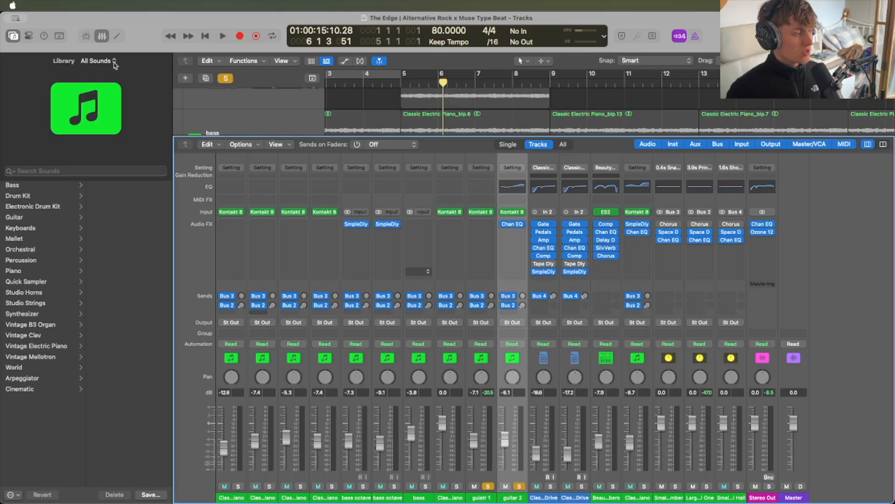
click(105, 37)
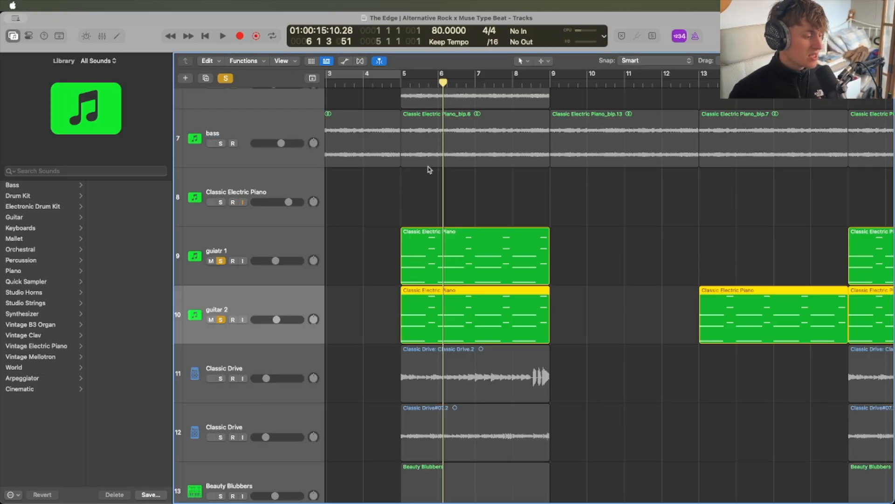
Play the soloed guiatr 1 and guitar 2 tracks together from bar 5.
click(401, 83)
click(401, 83)
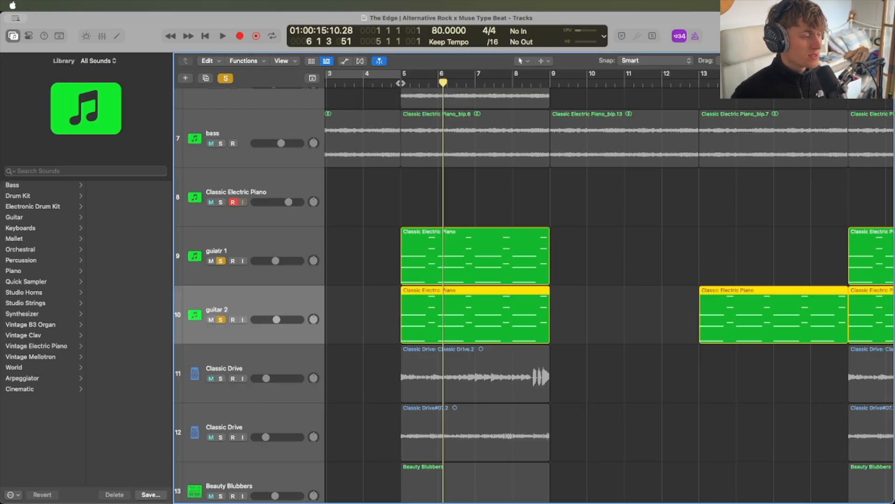
click(401, 83)
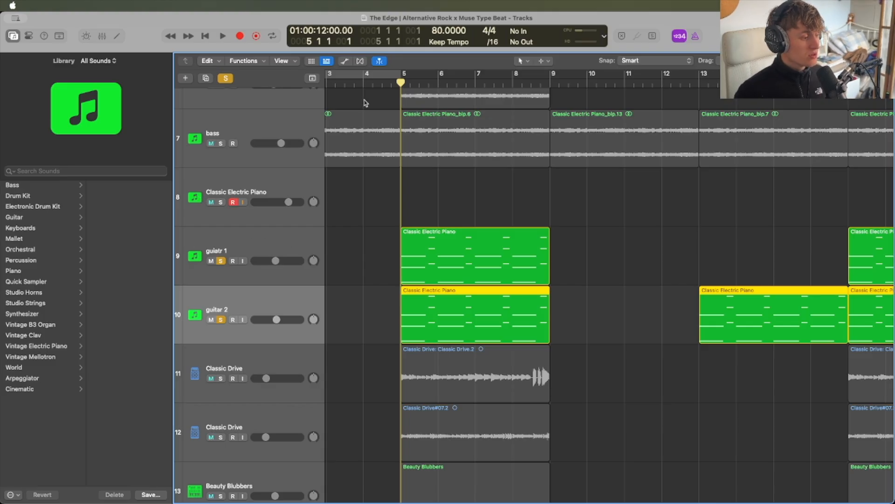
key(space)
scroll(397, 131, up, 1)
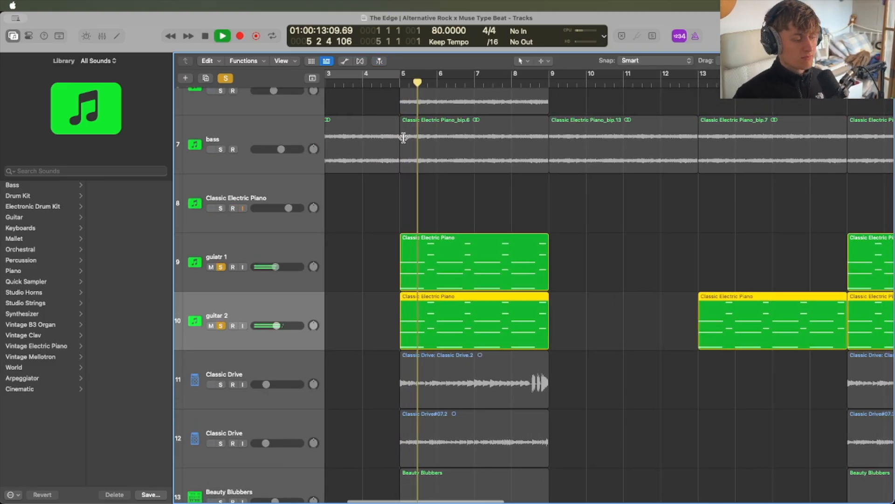
key(space)
Solo tracks 1 to 8 alongside the two guitar tracks, and play the drums, basses and guitars together.
scroll(233, 268, up, 5)
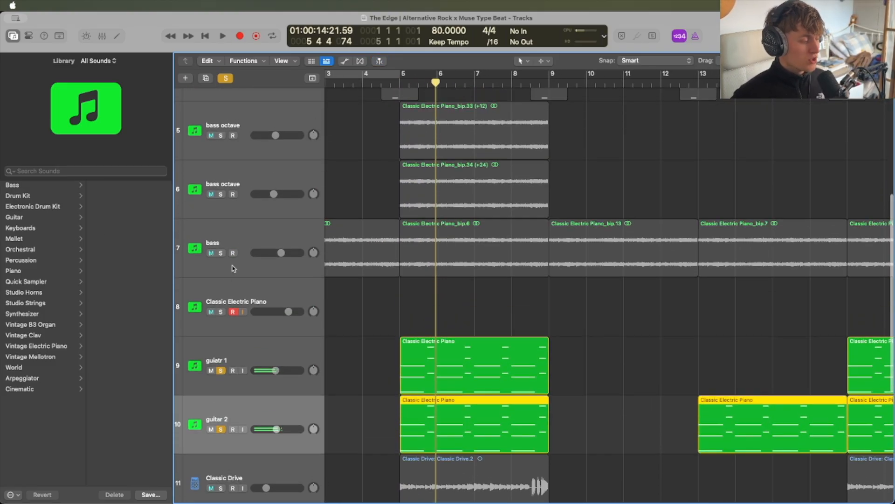
drag(221, 312, 221, 95)
scroll(240, 156, up, 8)
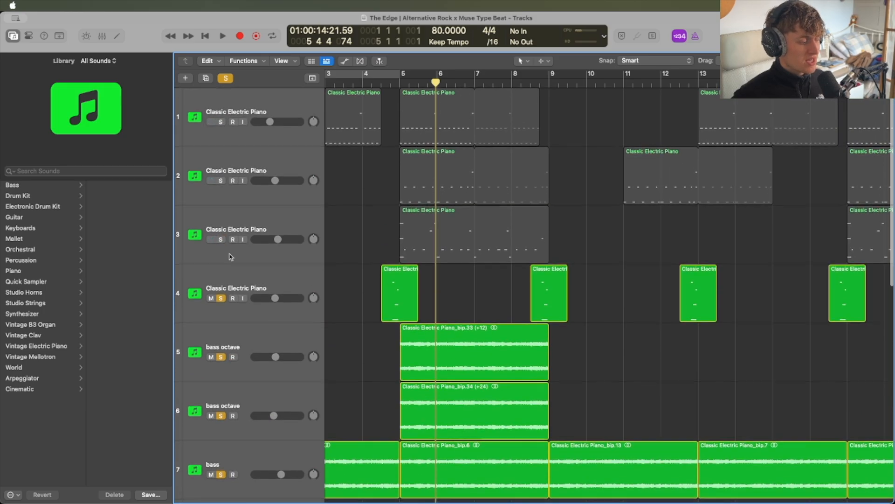
drag(221, 239, 222, 106)
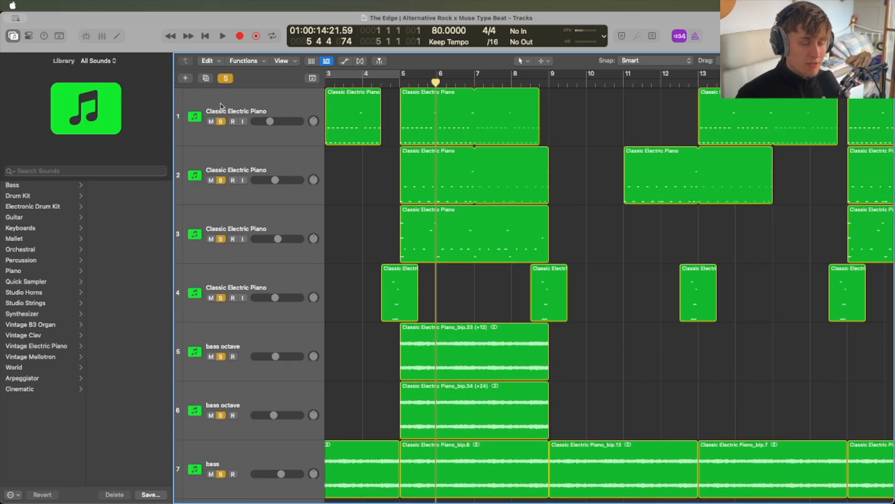
key(space)
scroll(385, 85, down, 2)
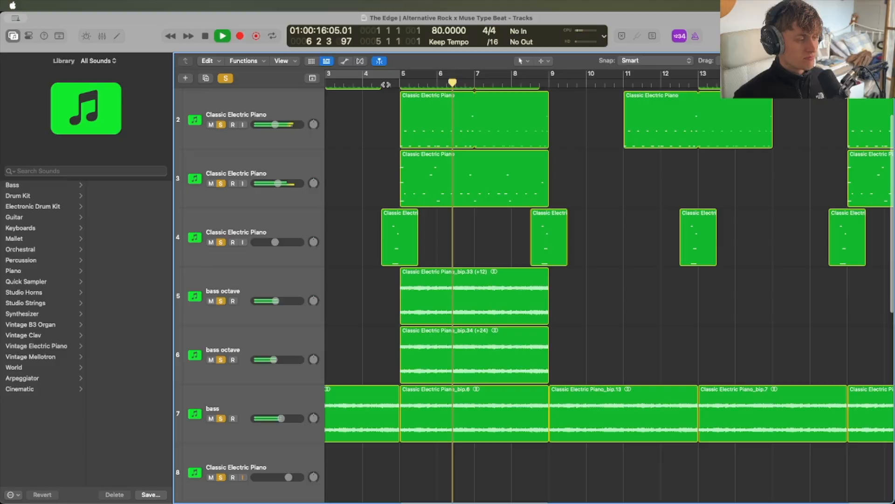
scroll(405, 105, down, 2)
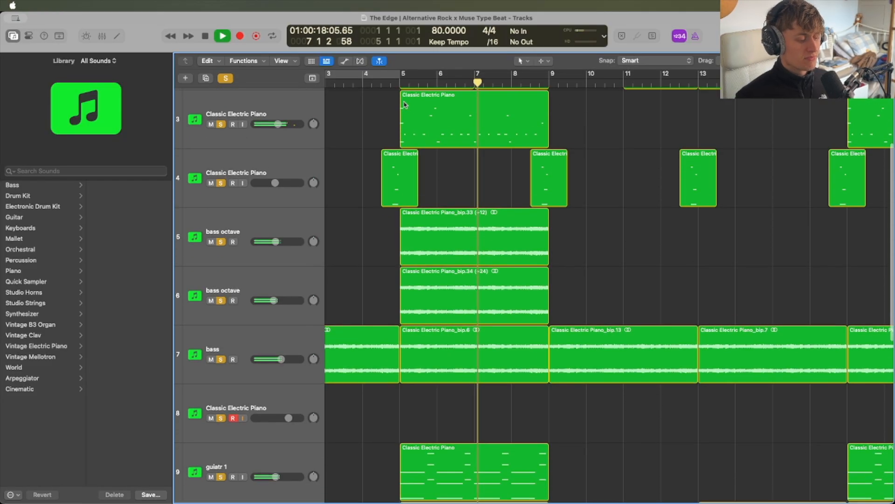
scroll(411, 112, down, 12)
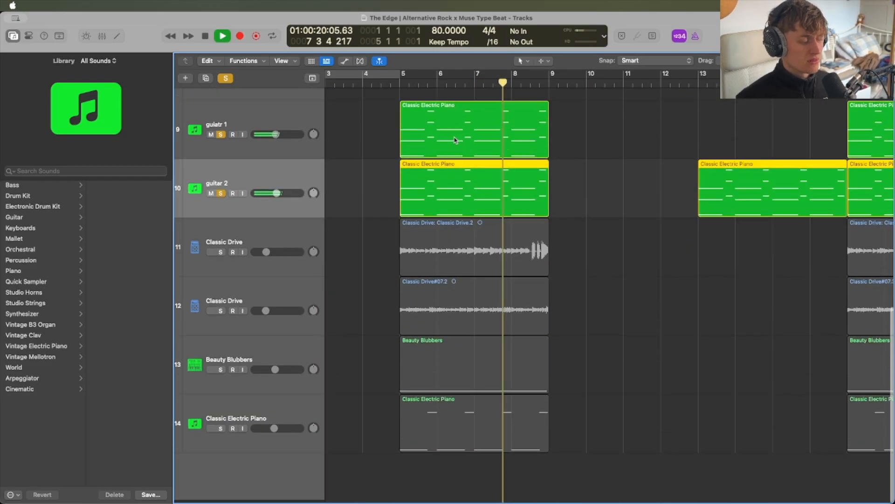
scroll(455, 140, up, 1)
key(space)
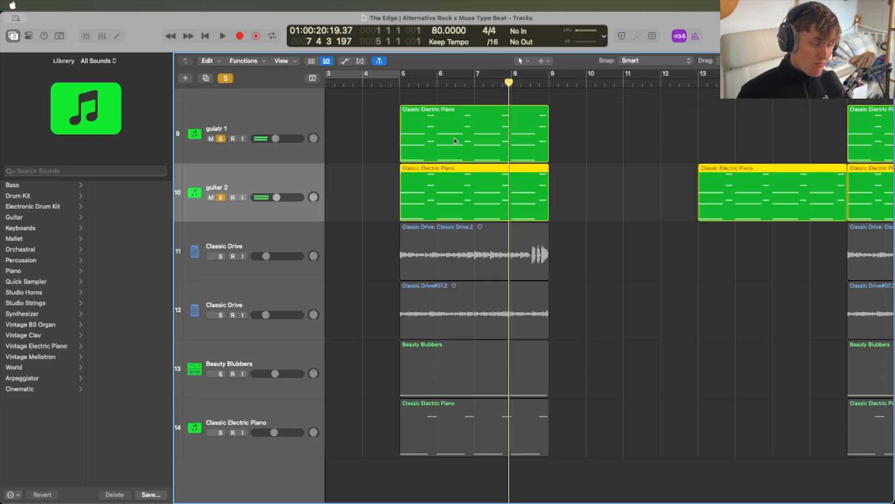
Clear the current solos, solo the Classic Drive guitar on track 11 and view its channel strip in the mixer.
click(277, 241)
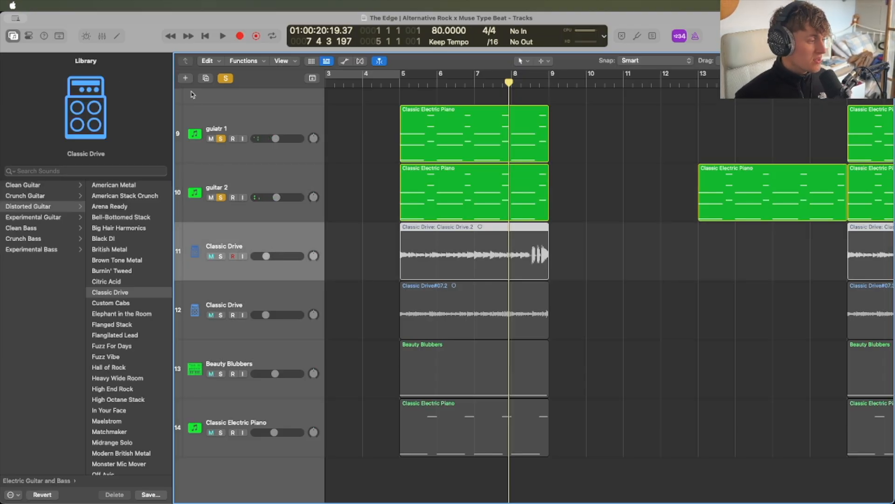
click(226, 78)
click(221, 256)
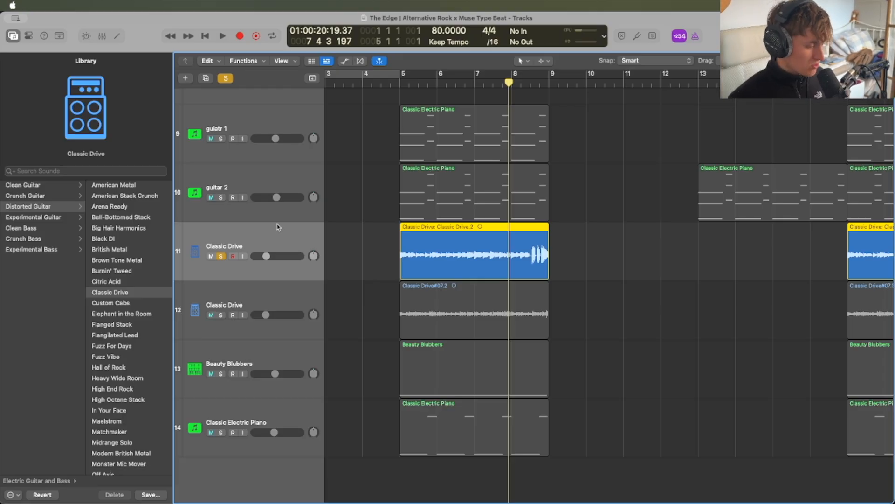
key(x)
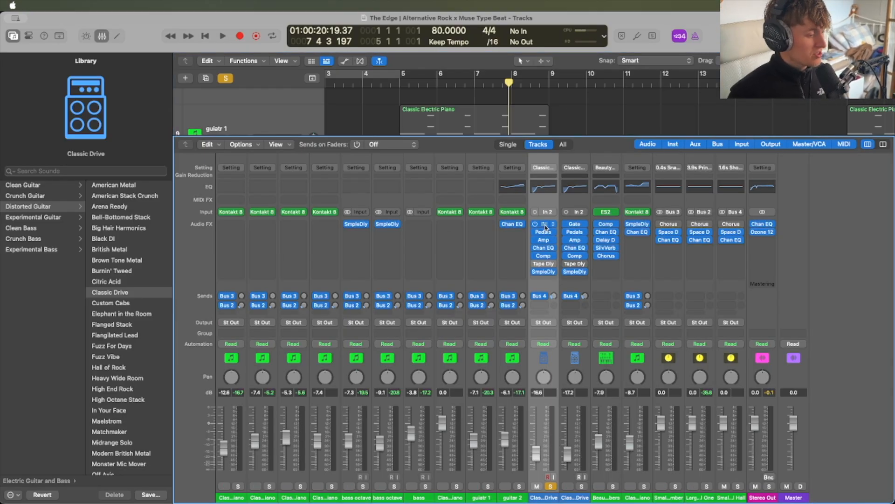
click(103, 36)
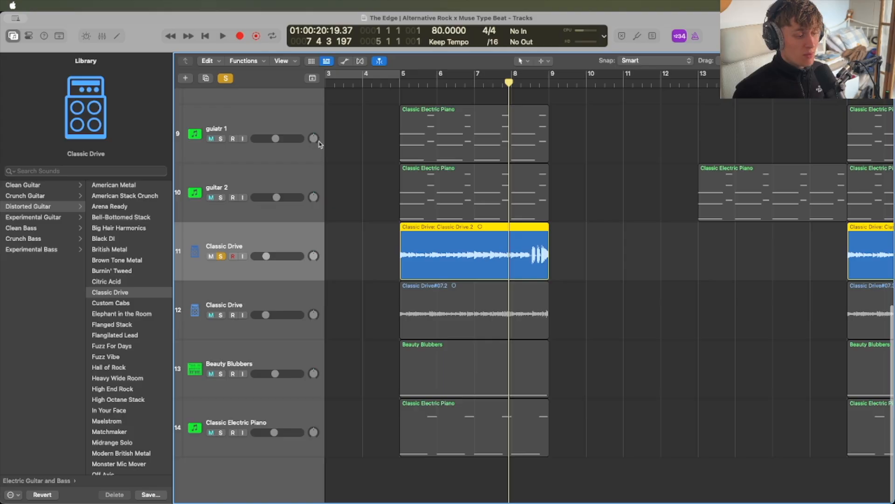
Return the playhead to bar 5 and examine the Sample Delay settings on track 11's Classic Drive guitar.
click(402, 86)
key(x)
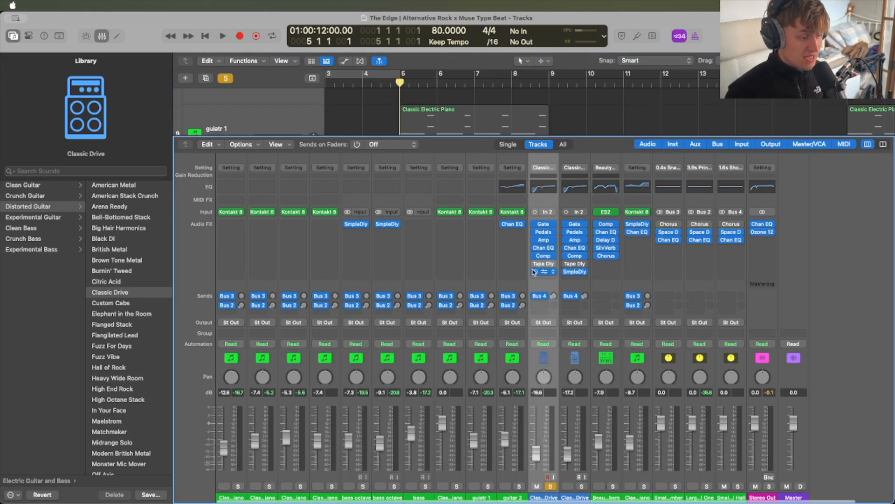
click(547, 274)
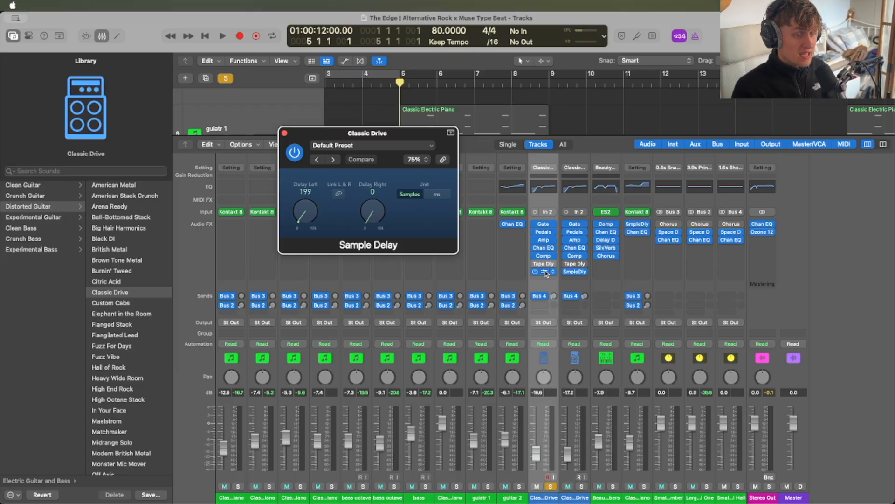
click(101, 36)
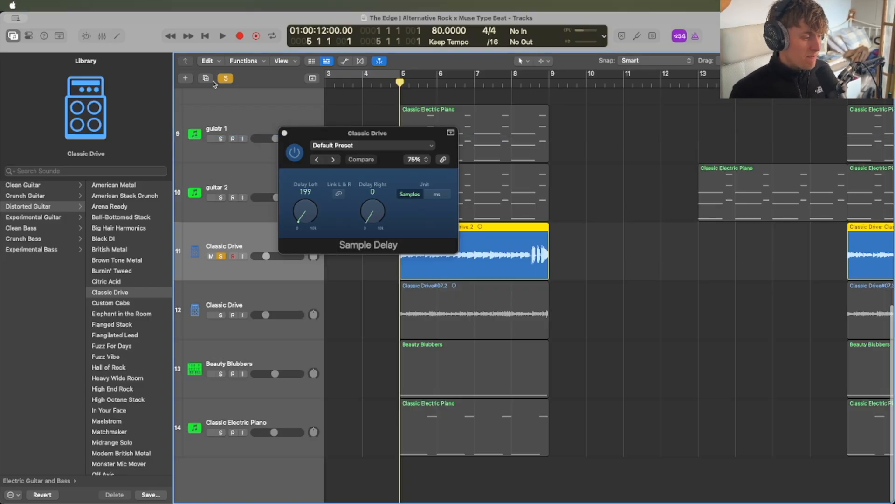
click(285, 133)
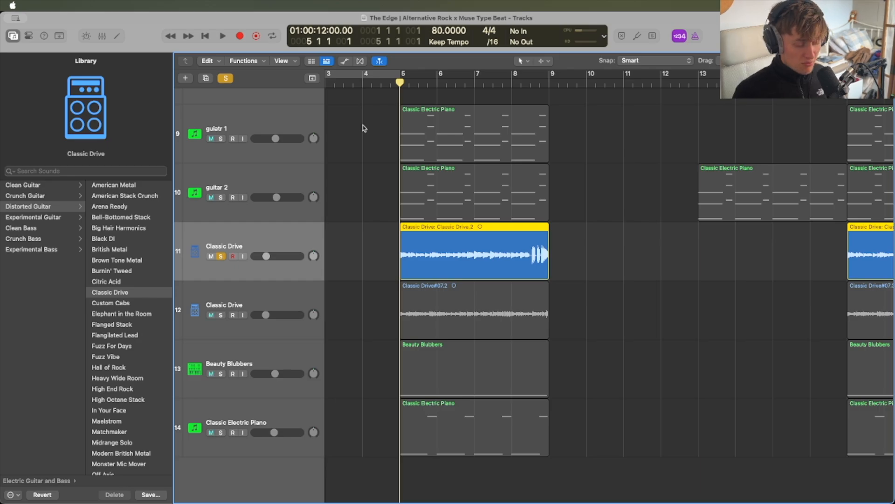
Play the soloed Classic Drive guitar on track 11 from bar 5, plus its ending in bar 8.
key(space)
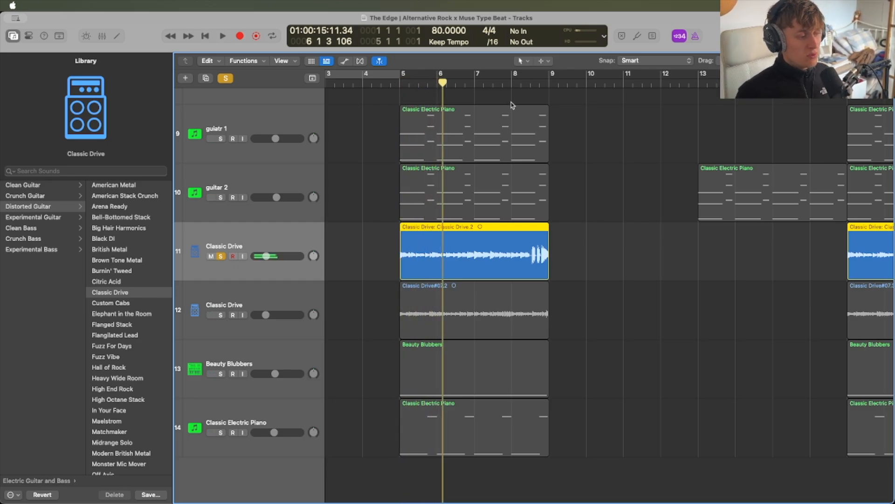
click(531, 84)
key(space)
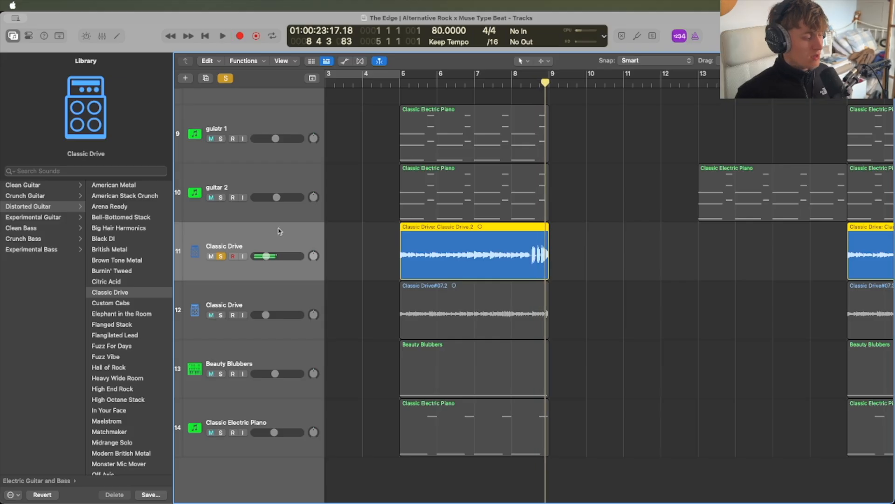
Solo only the Classic Drive guitar on track 12 and play it from bar 5.
click(247, 286)
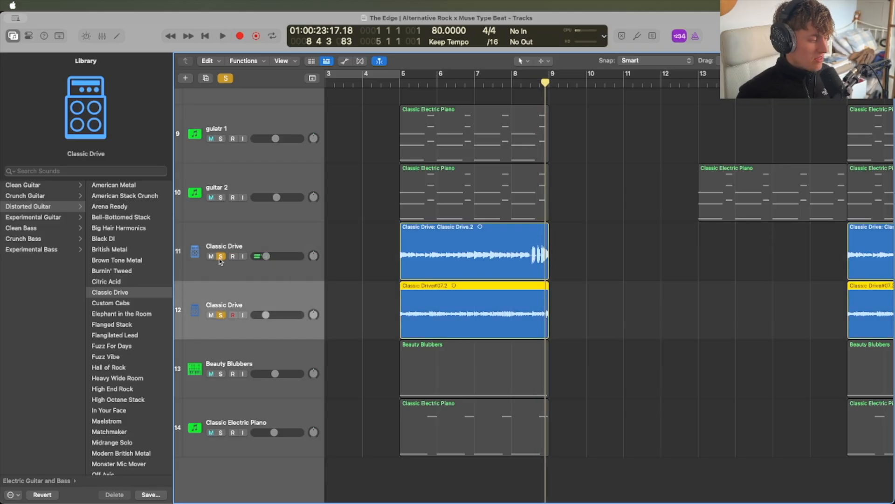
click(221, 257)
click(399, 83)
key(space)
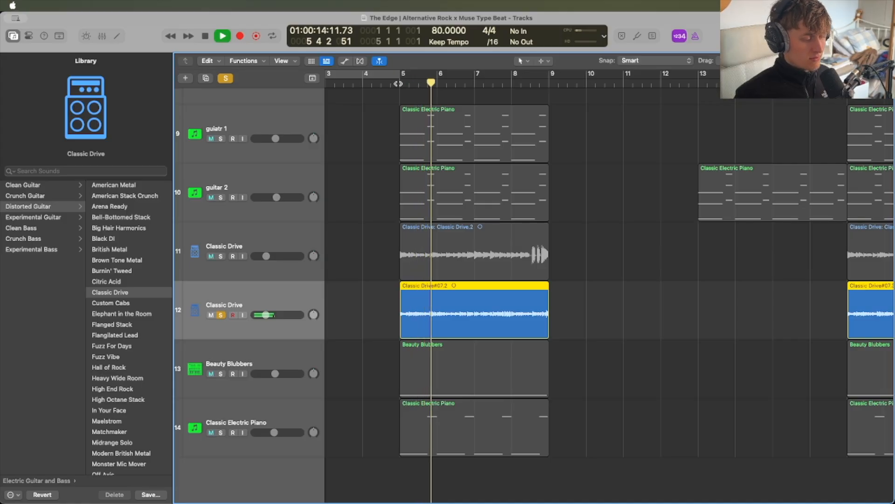
key(space)
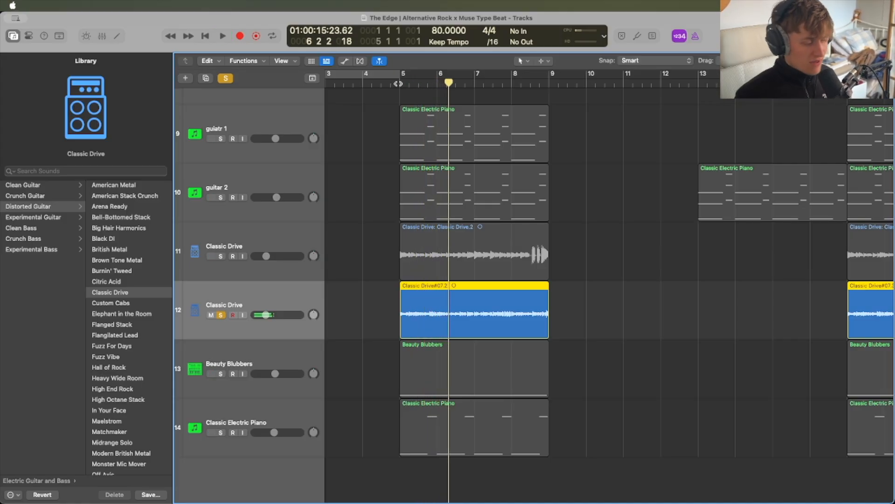
Solo track 11 alongside track 12 and play both Classic Drive guitars together.
click(218, 258)
key(space)
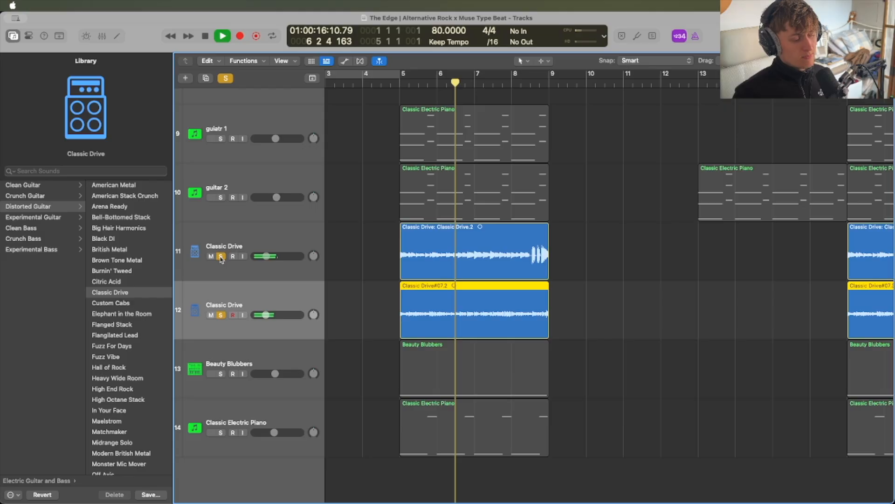
key(space)
Solo tracks 1 to 10 alongside the two Classic Drive guitars and play them all from bar 5.
key(super+Up)
key(super+Up)
key(super+Up)
key(super+Up)
key(super+Up)
key(super+Up)
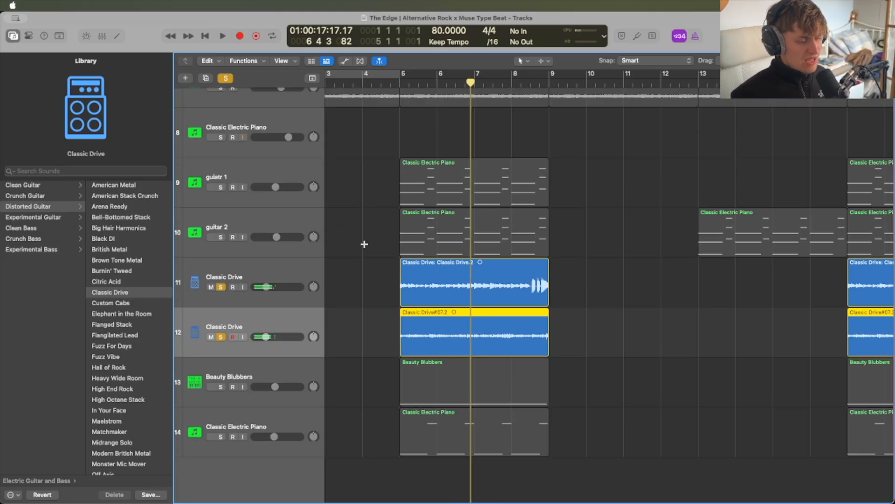
key(super+Up)
key(super+Up)
key(super+Up)
key(super+Up)
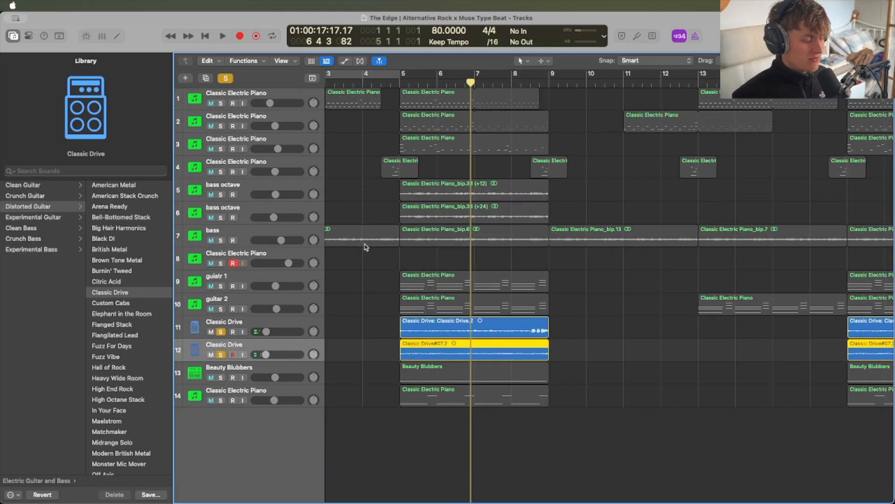
drag(223, 309, 209, 40)
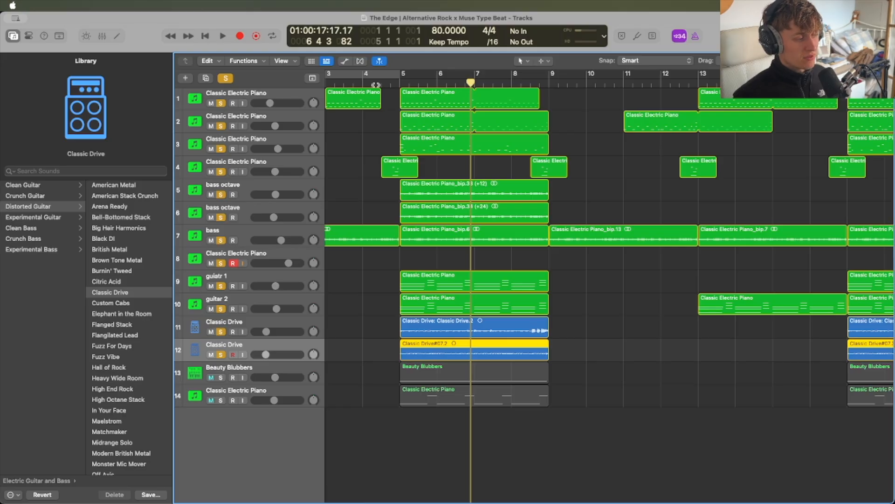
click(397, 82)
key(space)
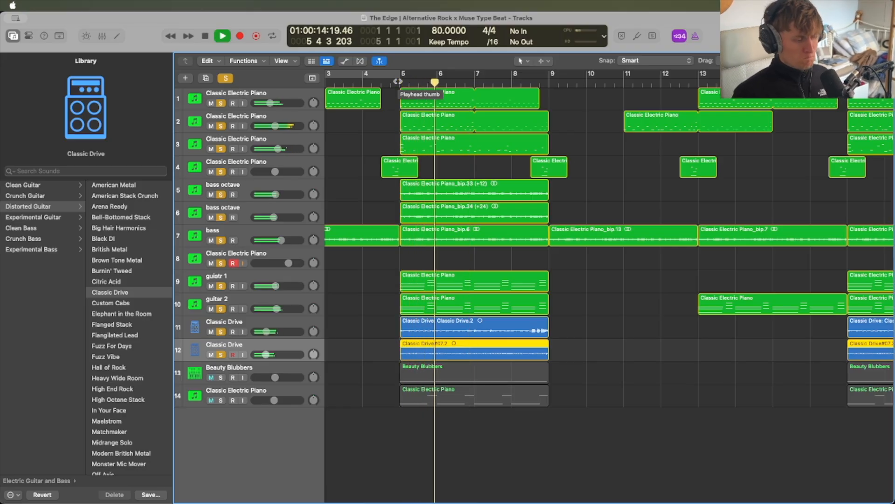
key(space)
click(347, 275)
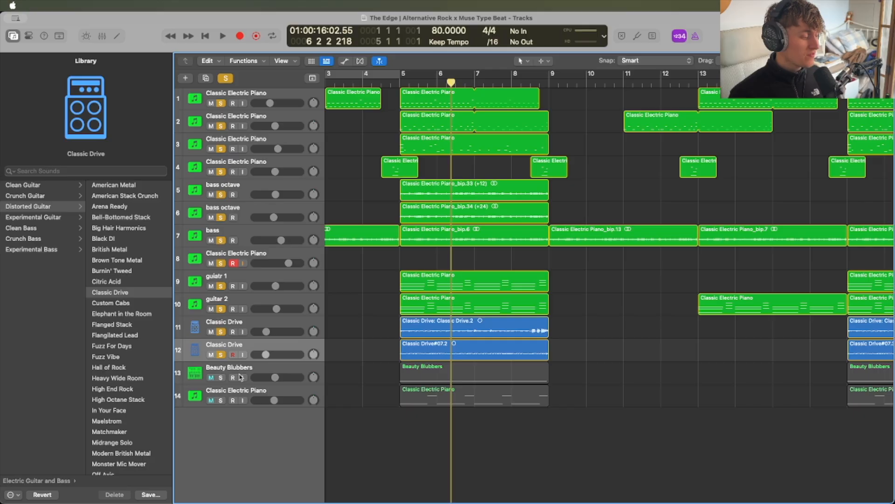
Solo only the Beauty Blubbers track and return the playhead to bar 5.
click(223, 373)
alt+click(221, 377)
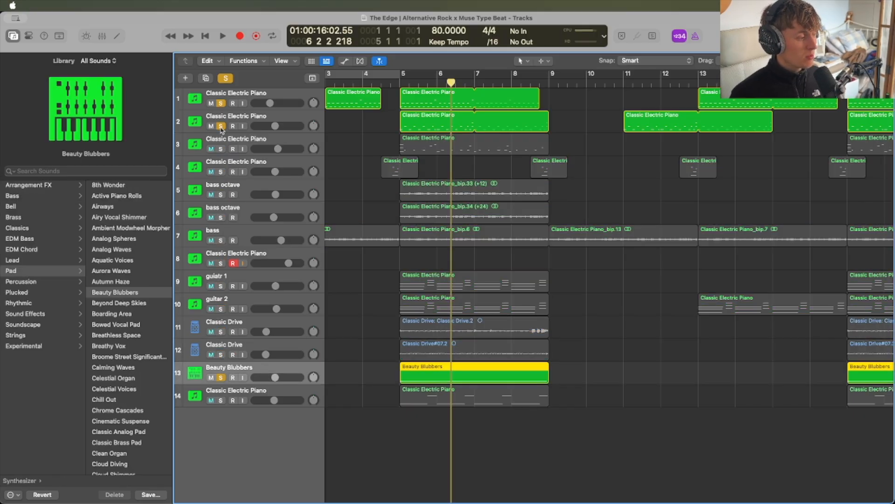
click(396, 84)
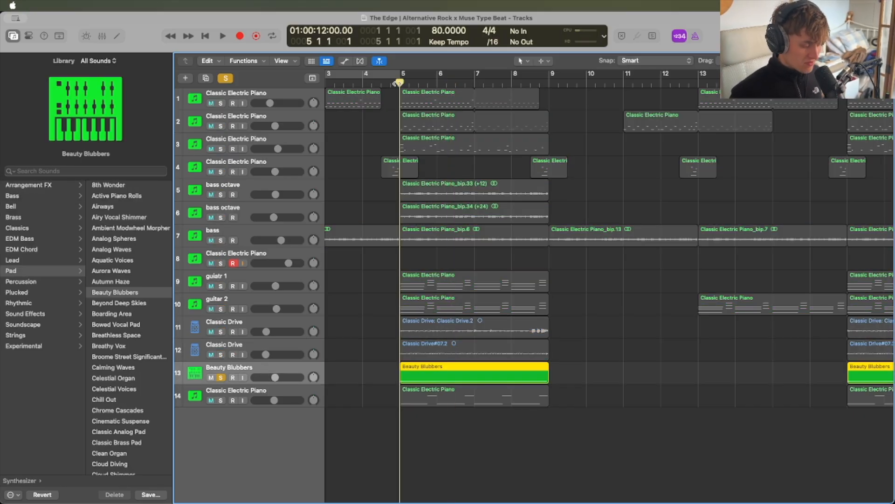
Play the soloed Beauty Blubbers pad alone from bar 5.
key(super+Down)
key(super+Down)
key(super+Down)
key(super+Down)
key(super+Down)
key(super+Down)
key(super+Right)
key(super+Right)
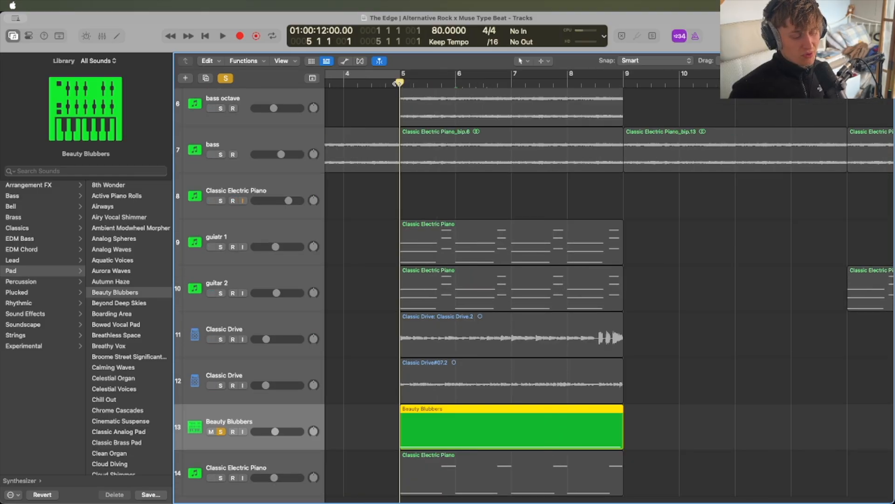
key(super+Down)
key(super+Down)
key(super+Down)
key(super+Down)
key(super+Down)
key(super+Down)
scroll(396, 84, left, 1)
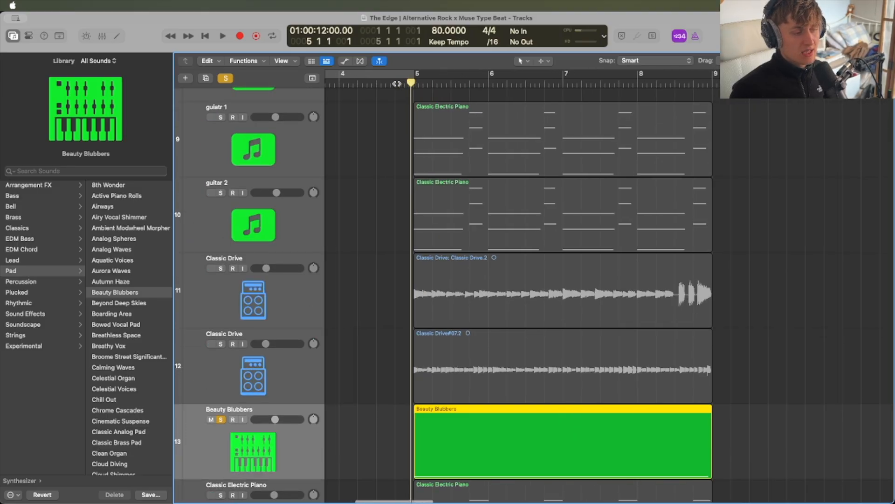
scroll(397, 84, down, 4)
scroll(396, 84, right, 1)
scroll(397, 84, right, 2)
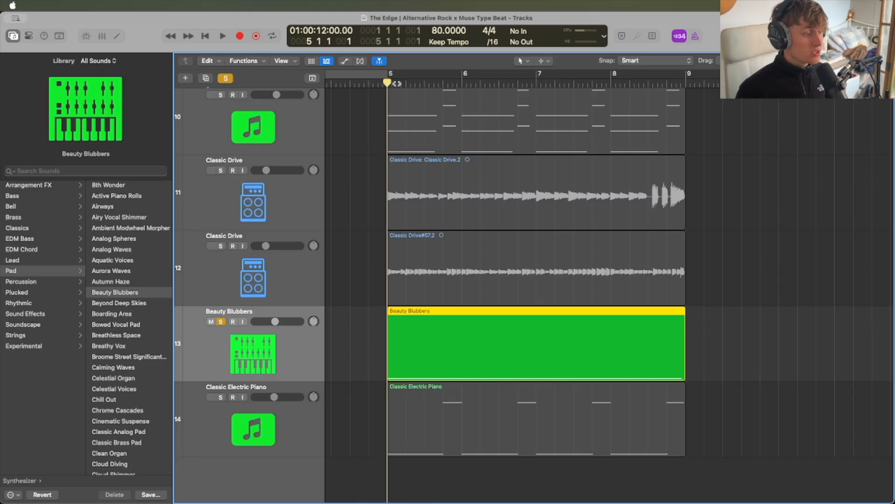
click(792, 171)
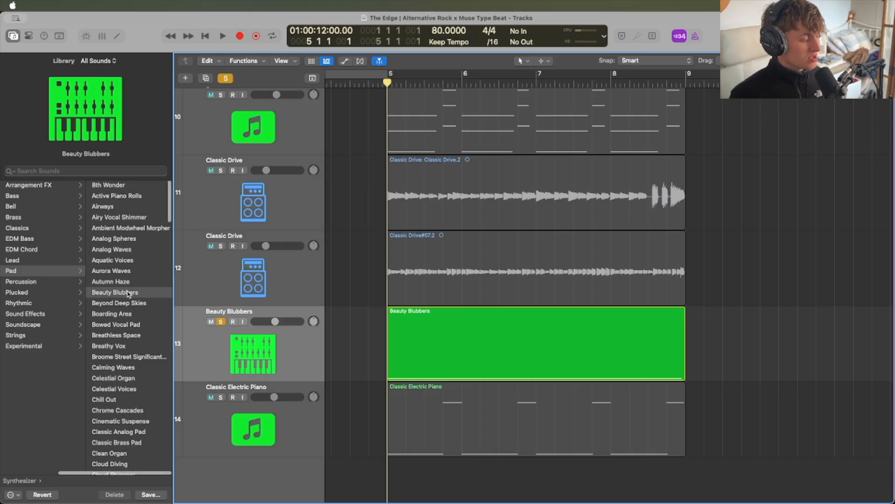
key(space)
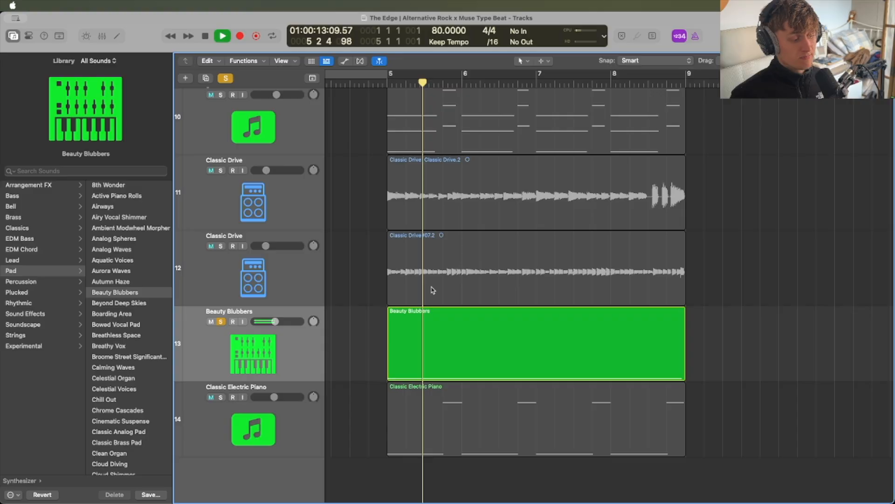
key(space)
Solo only the Classic Electric Piano on track 14 and examine its The Maverick instrument in Kontakt 8.
click(221, 397)
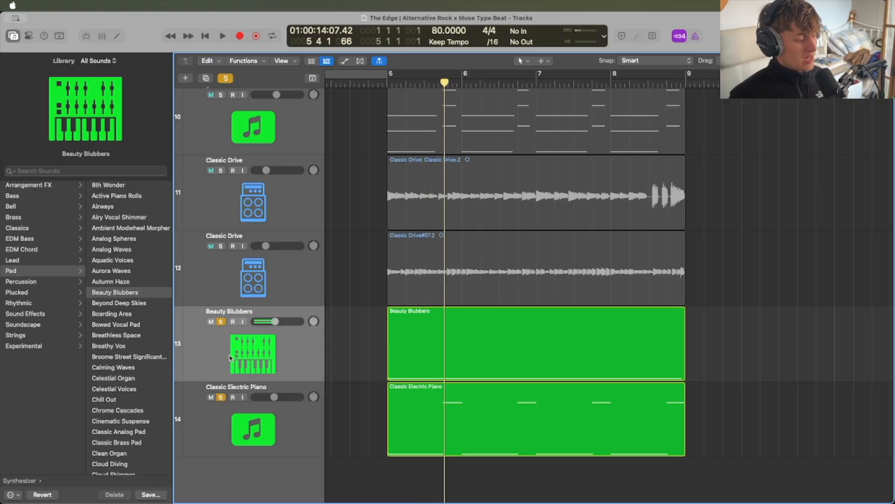
click(222, 322)
click(205, 422)
key(x)
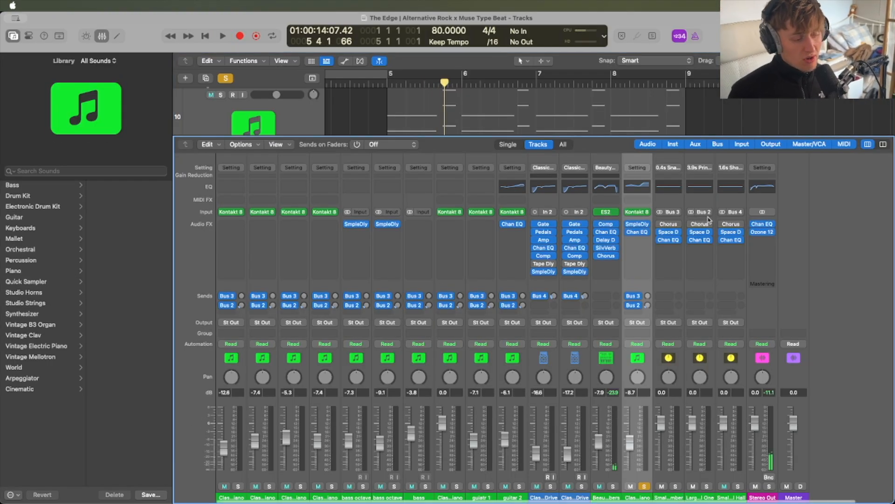
click(637, 211)
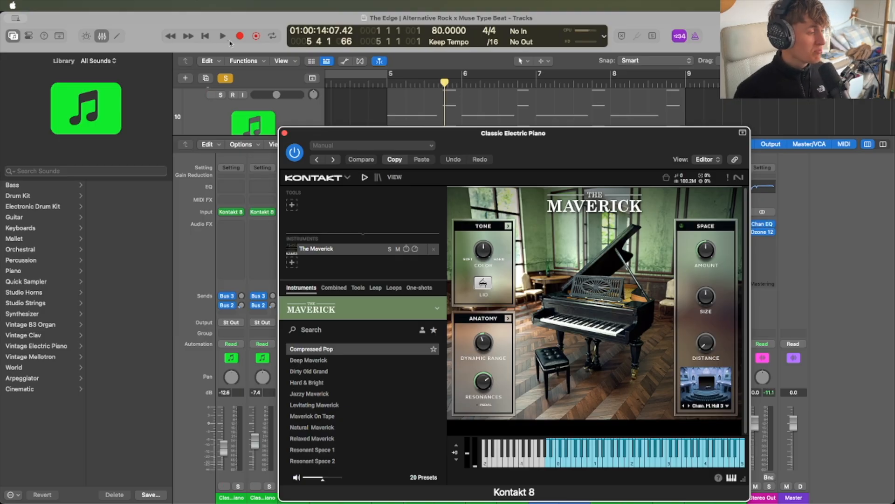
click(285, 133)
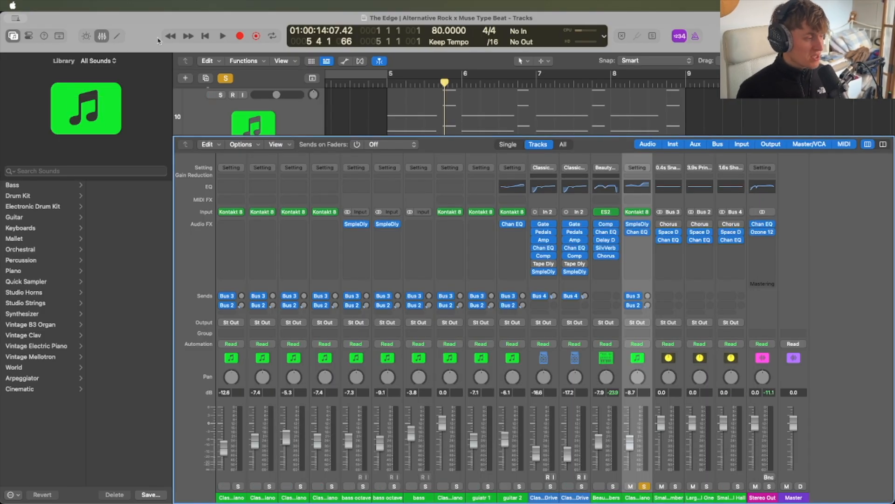
click(102, 36)
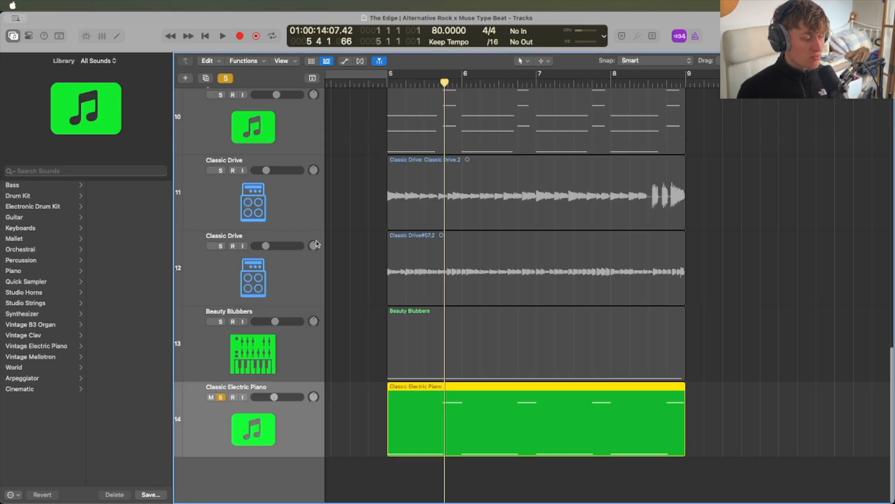
Inspect the Classic Electric Piano part's notes in the piano roll and play it soloed from bar 5.
double_click(433, 420)
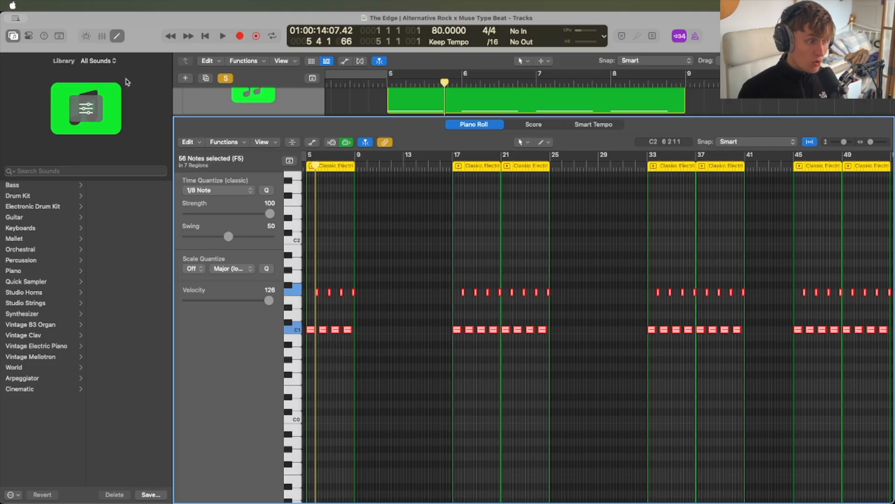
click(112, 40)
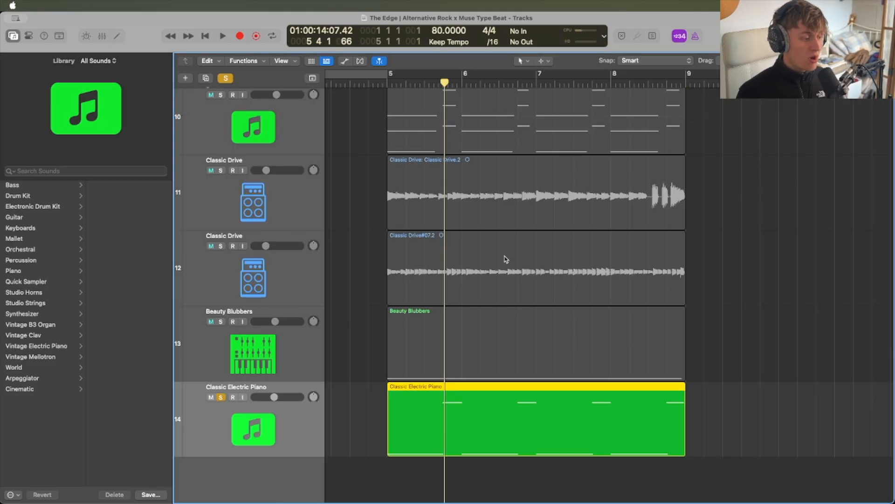
click(387, 83)
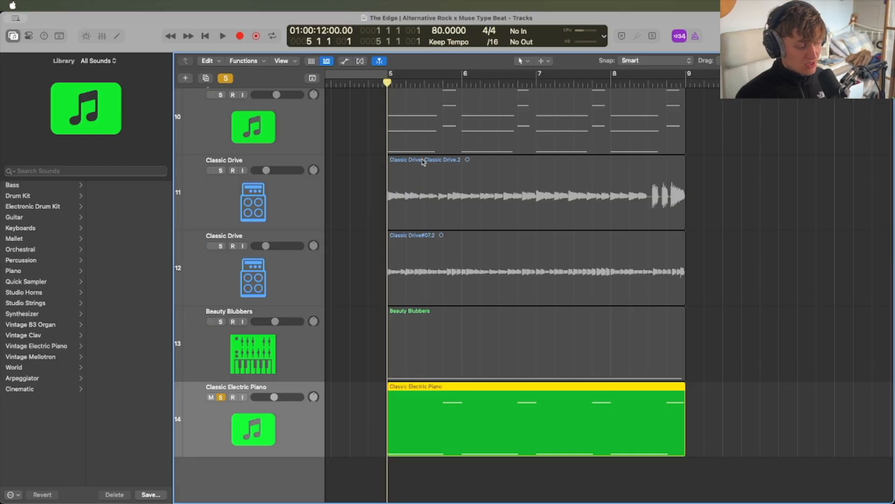
key(space)
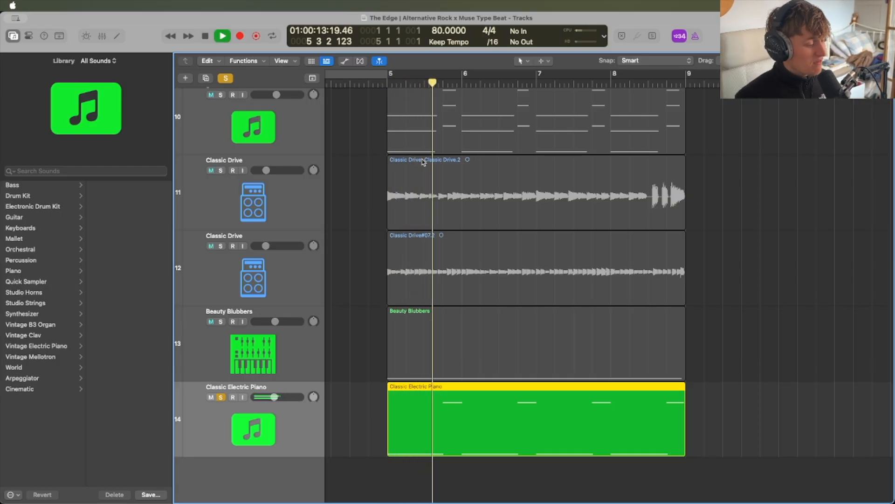
key(space)
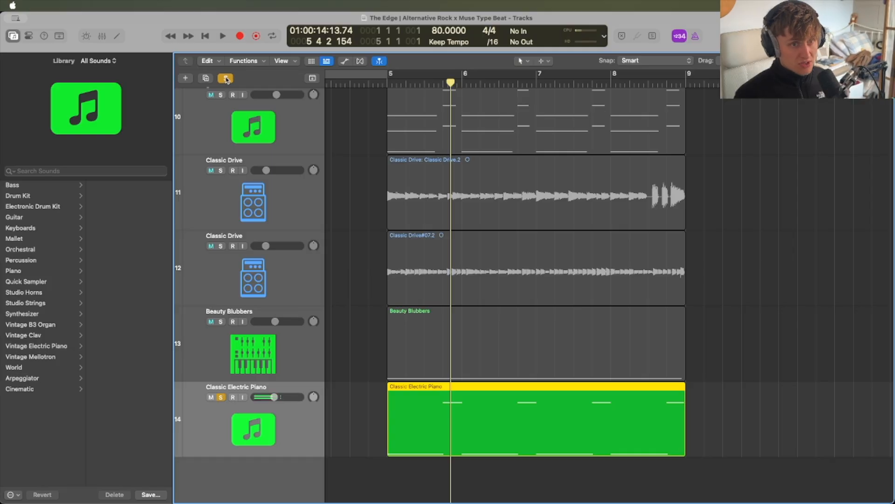
Turn off all solos and play the full arrangement from bar 17.
click(227, 78)
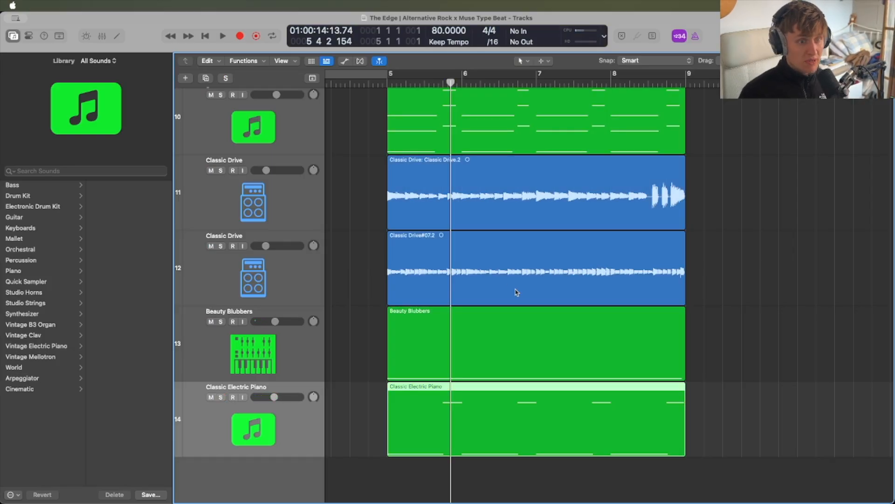
scroll(676, 347, up, 3)
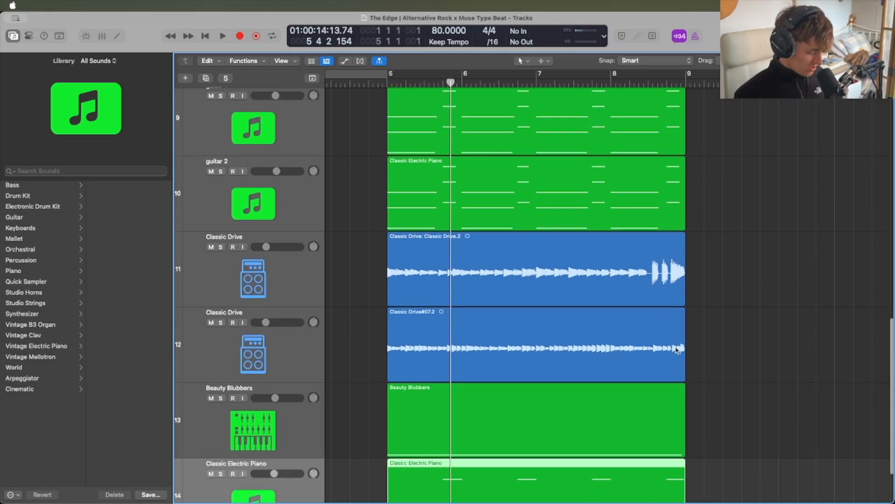
key(super+Up)
key(super+Up)
key(super+Up)
key(super+Up)
key(super+Up)
key(super+Up)
key(super+Up)
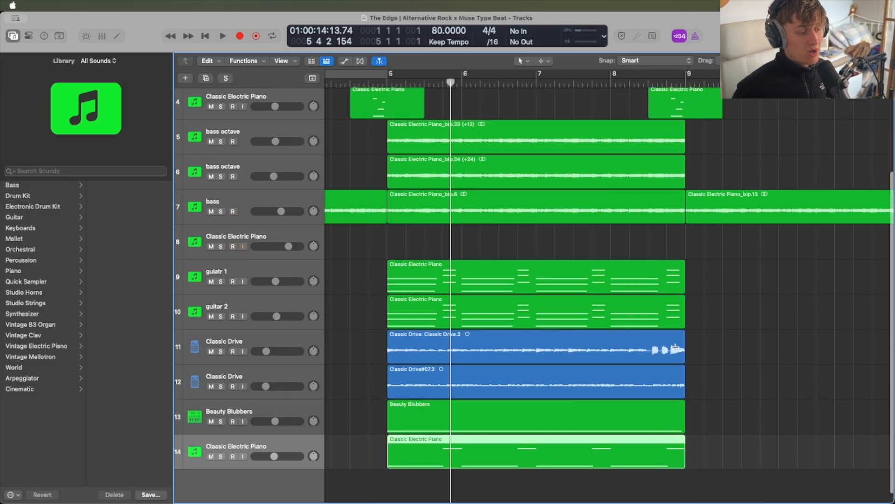
key(super+Up)
key(super+Left)
key(super+Left)
key(super+Left)
key(super+Left)
key(super+Left)
key(super+Left)
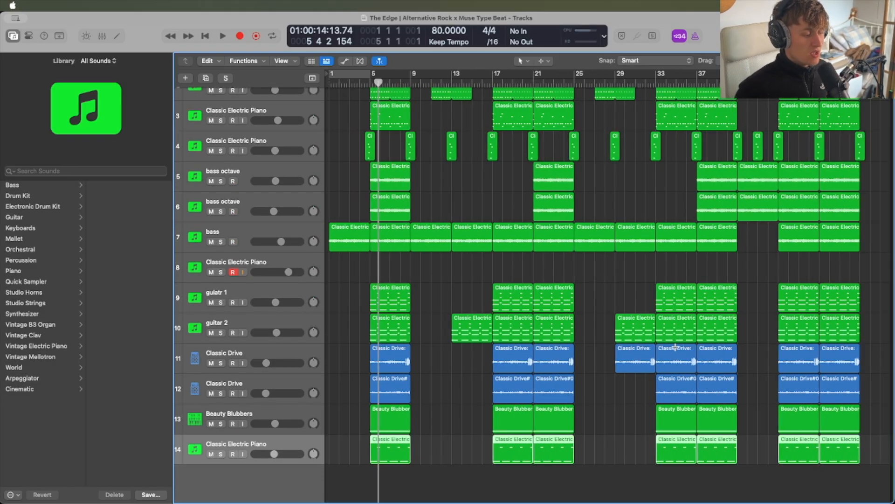
click(526, 202)
click(492, 86)
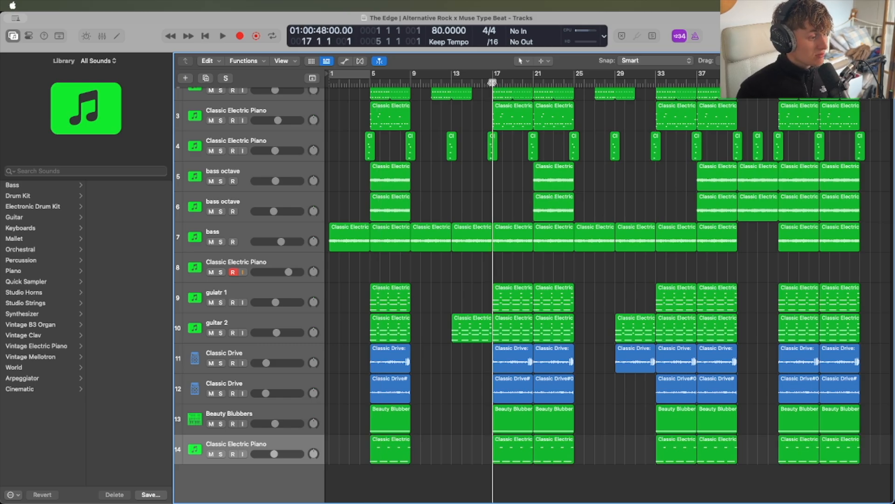
key(space)
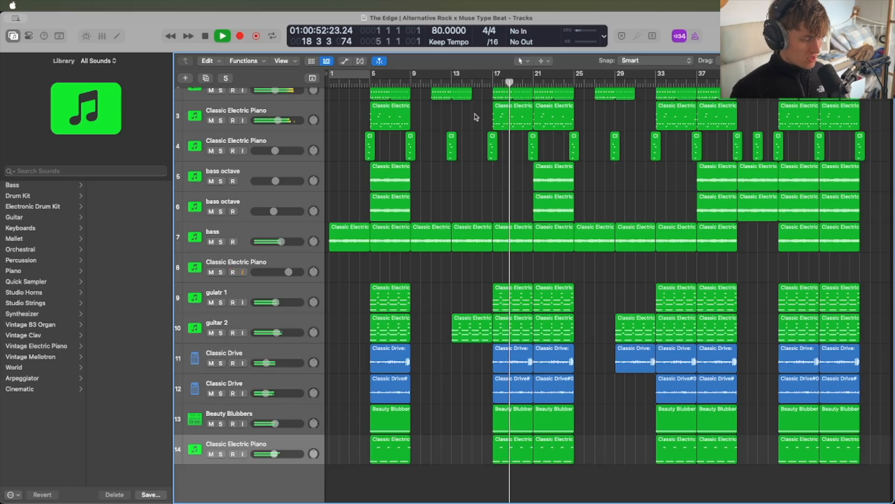
key(space)
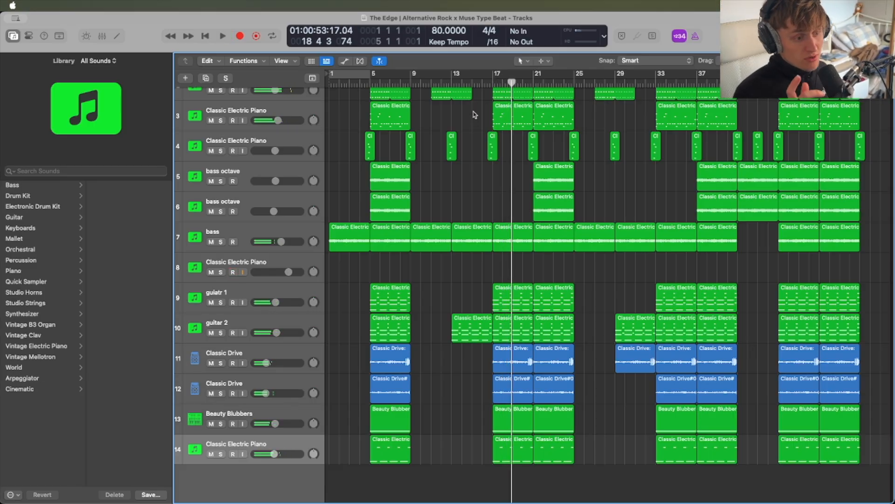
Show the mixer and examine the Channel EQ curve on the Stereo Out.
key(x)
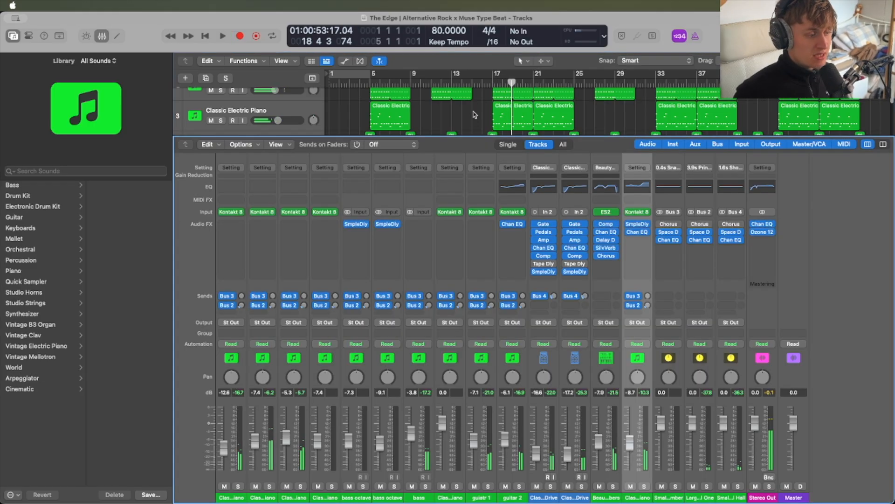
click(761, 224)
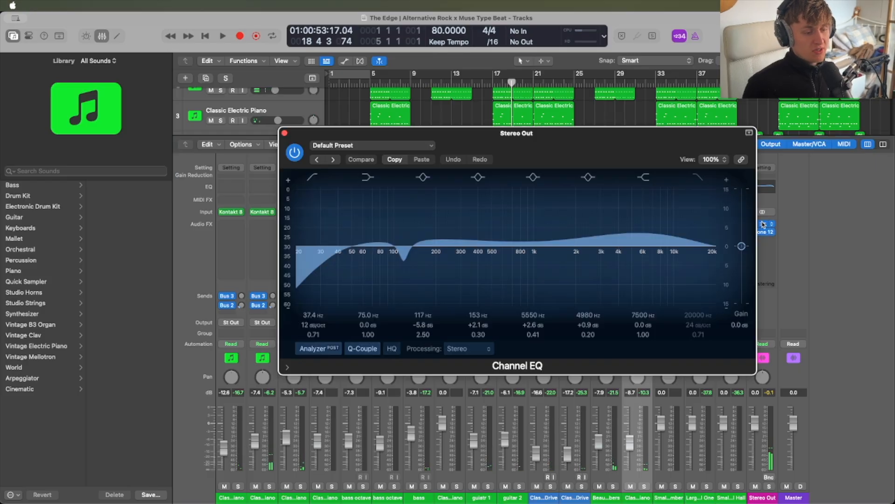
click(285, 134)
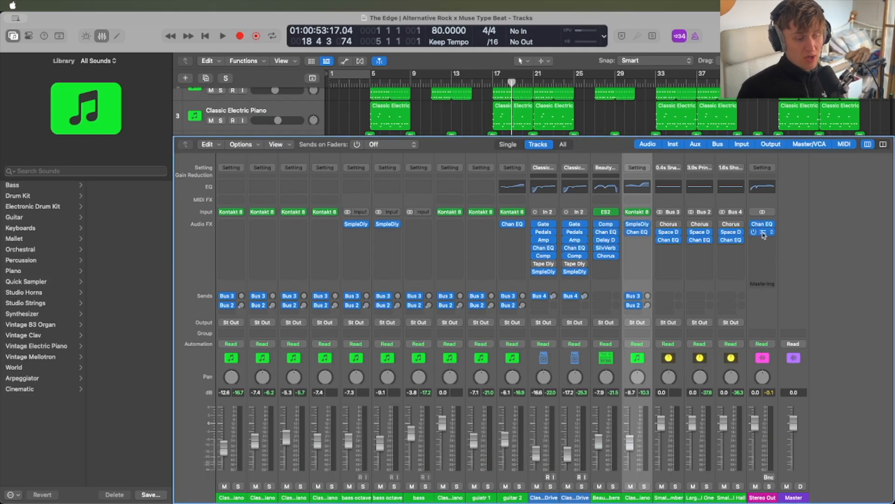
Open Ozone 12 on the Stereo Out and choose Classic Rock as the target in the Custom assistant setup.
click(764, 233)
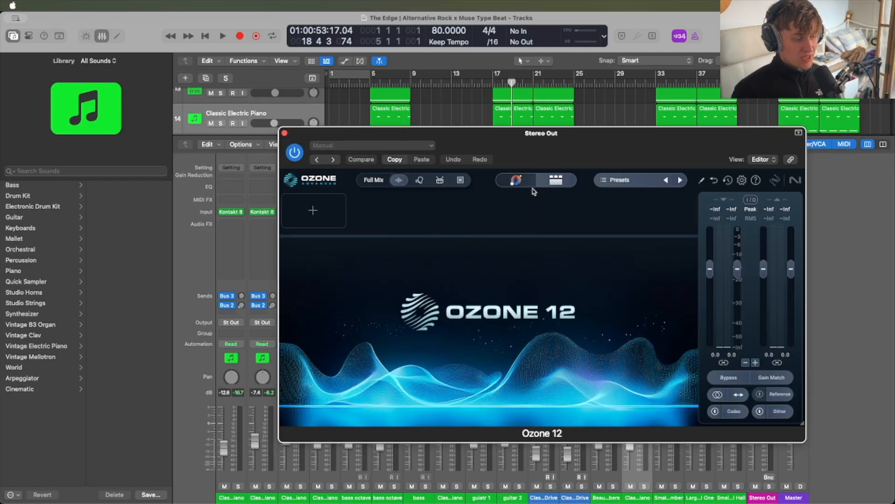
click(517, 180)
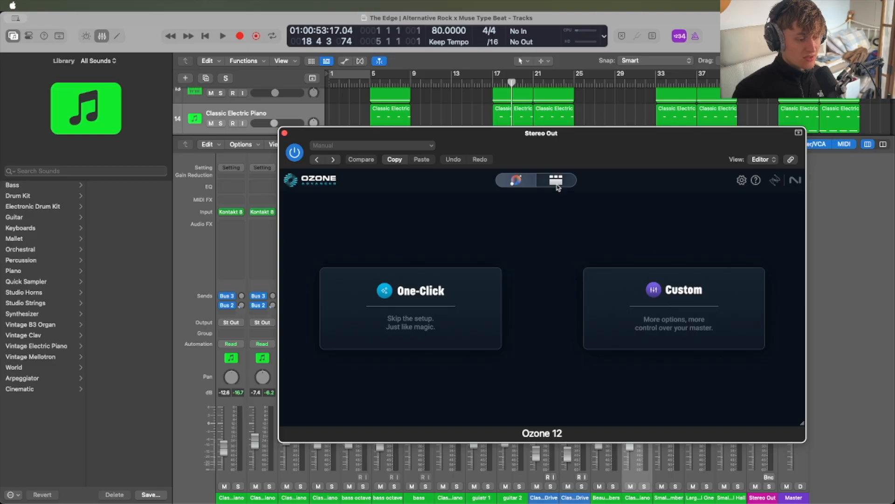
click(659, 293)
scroll(355, 298, down, 3)
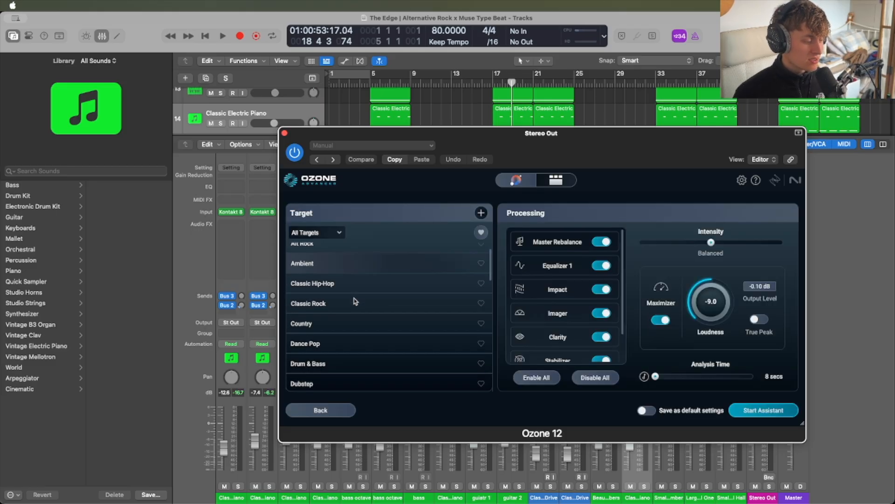
click(332, 272)
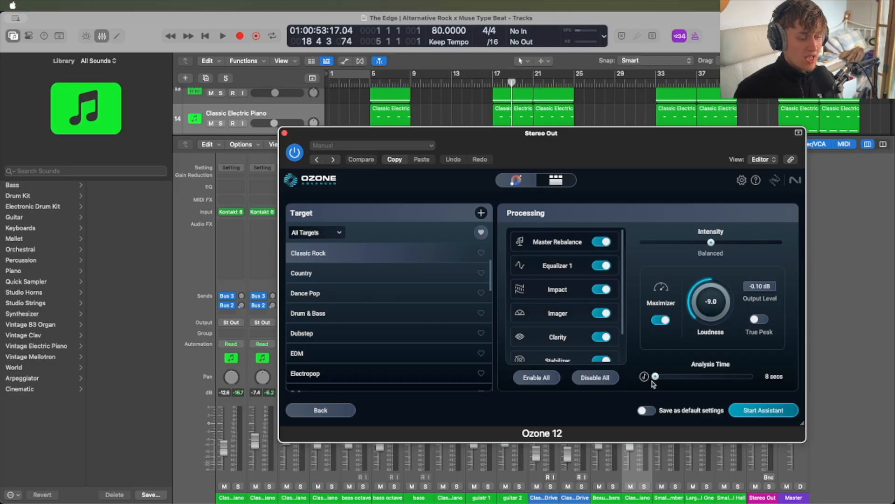
Set the assistant's analysis time to 60 secs and run it on a playing cycle from bar 17 to 21.
drag(655, 376, 754, 376)
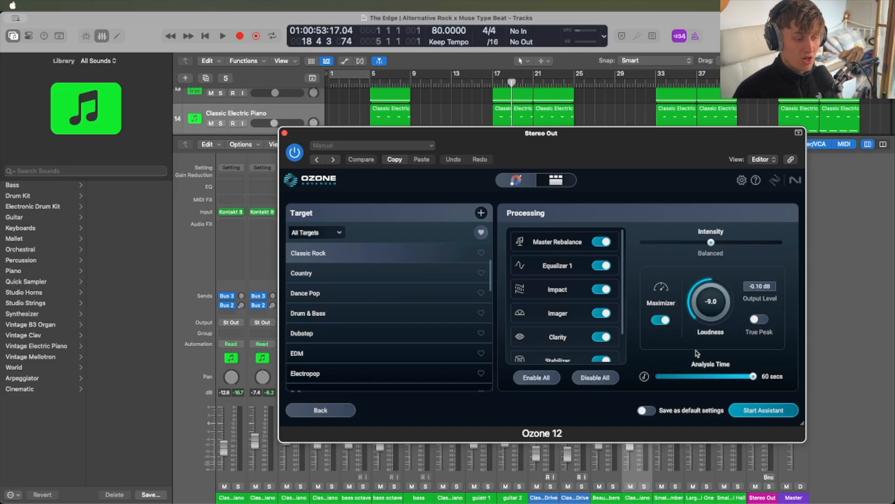
scroll(580, 277, down, 2)
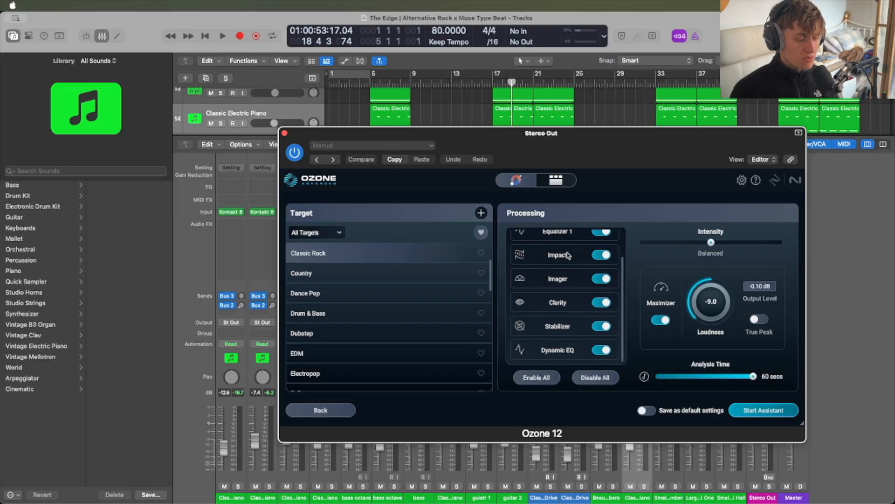
click(770, 412)
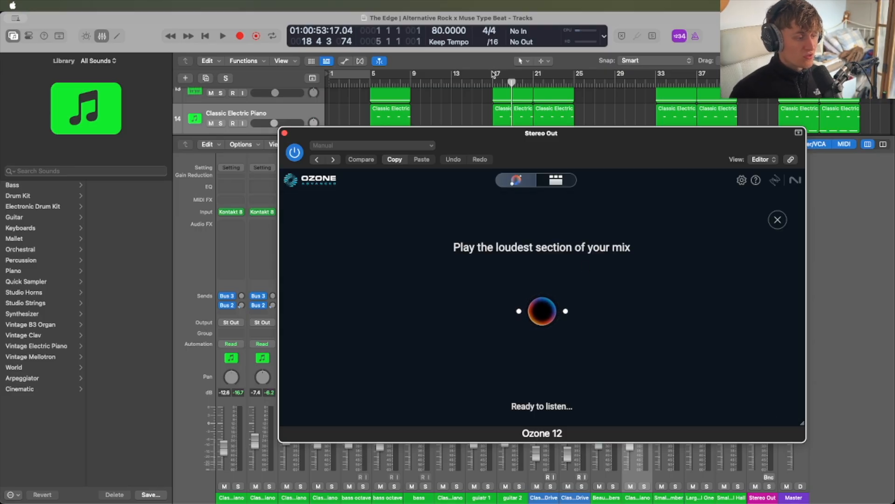
drag(495, 73, 530, 76)
key(space)
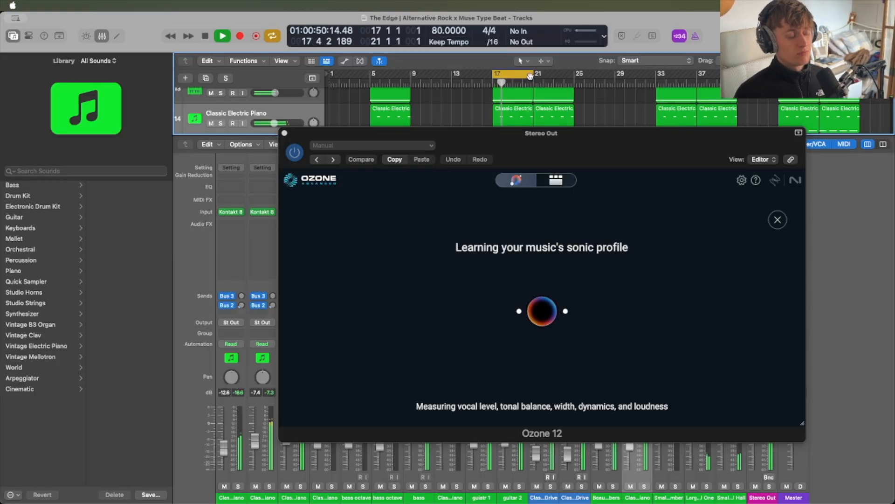
key(space)
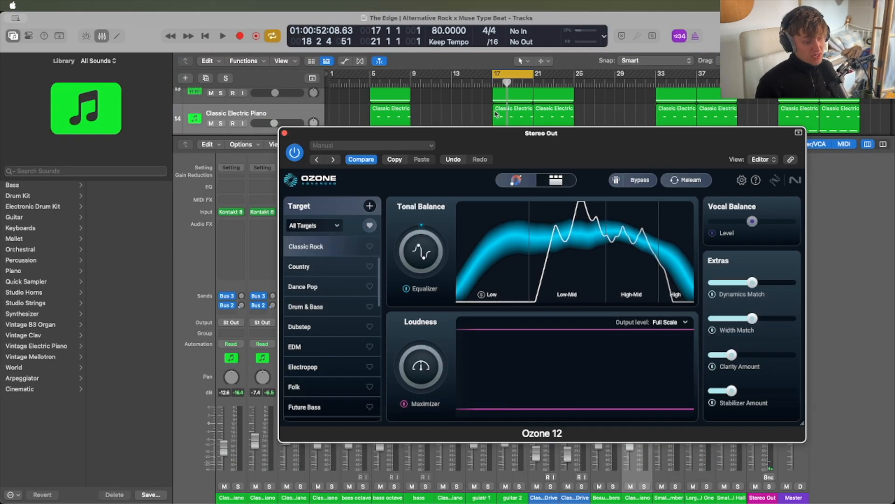
During playback, lower Ozone's Tonal Balance equalizer fully, reduce Stabilizer Amount and Dynamics Match, and raise Width Match and Clarity Amount.
key(space)
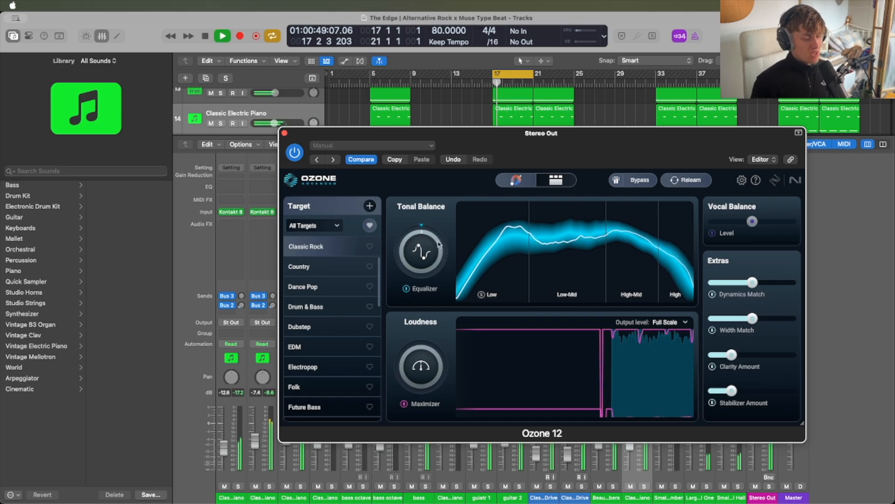
drag(434, 247, 432, 305)
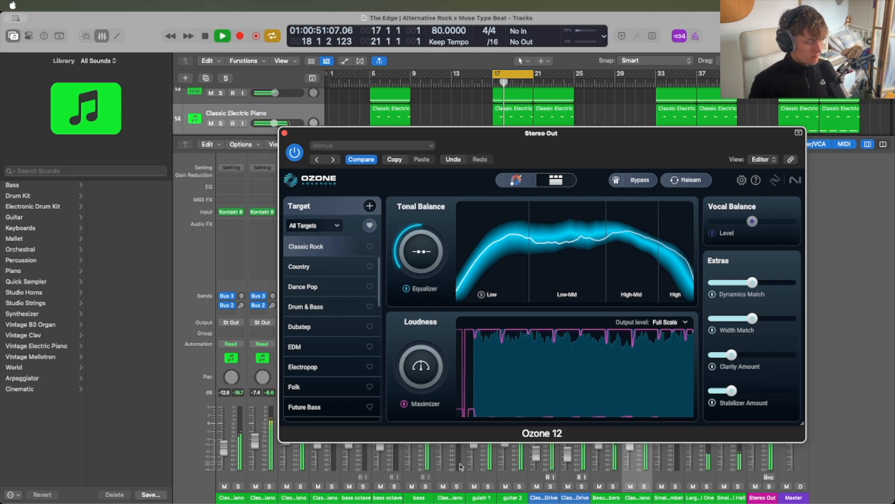
drag(733, 391, 725, 391)
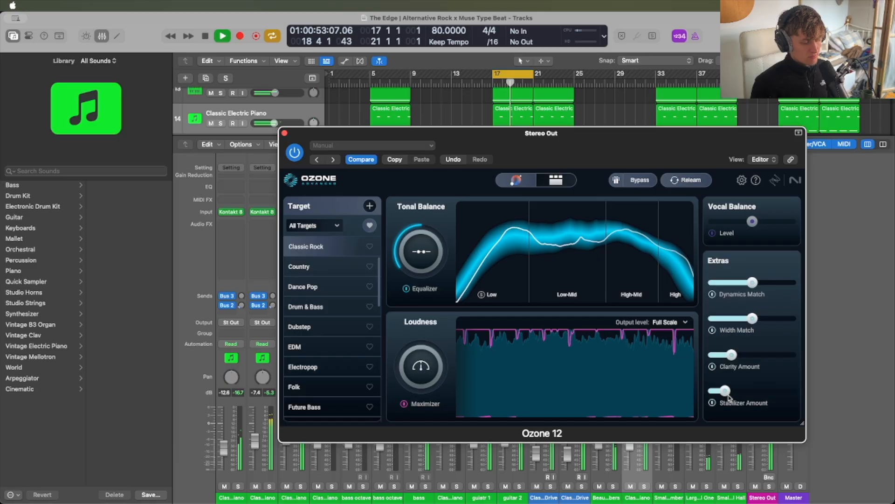
drag(752, 319, 760, 319)
mouse_move(732, 354)
mouse_down()
mouse_move(773, 355)
mouse_move(745, 354)
mouse_up()
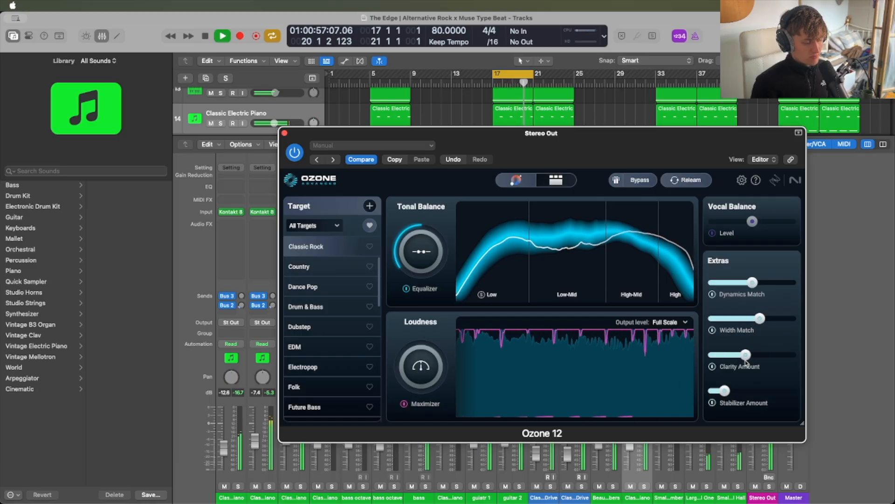
drag(752, 283, 744, 283)
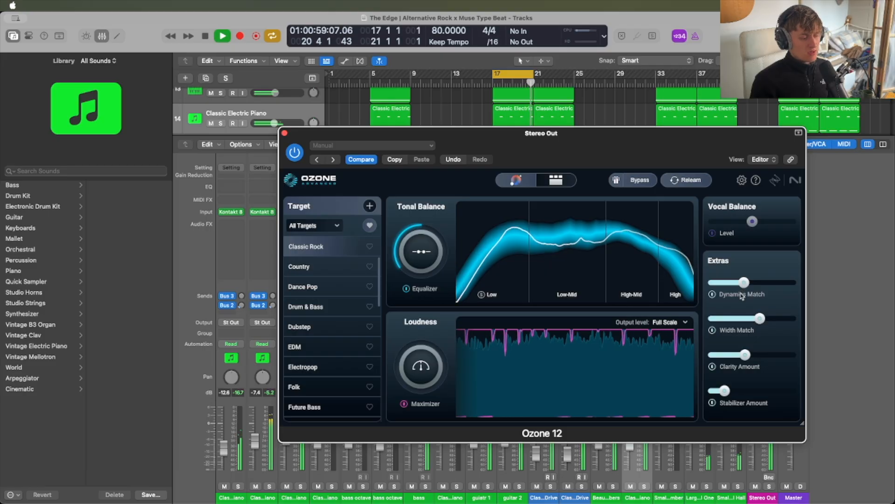
key(space)
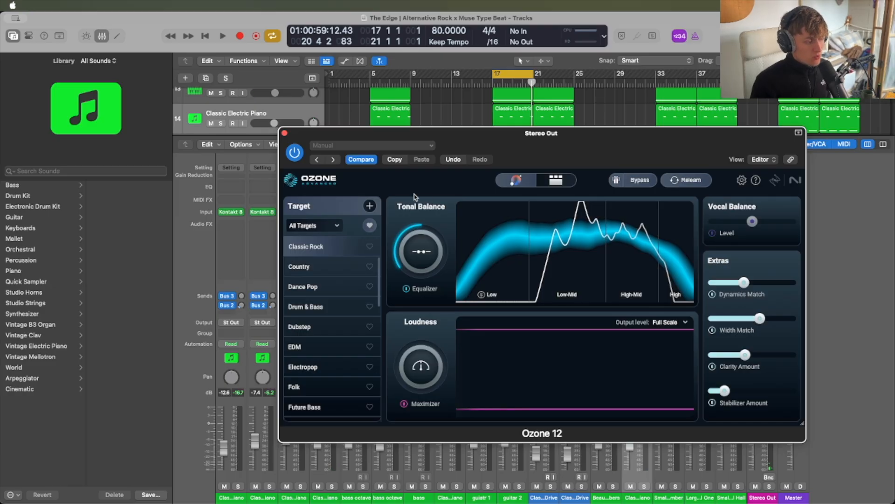
Compare the looped section with Ozone 12 bypassed and enabled.
click(300, 157)
key(space)
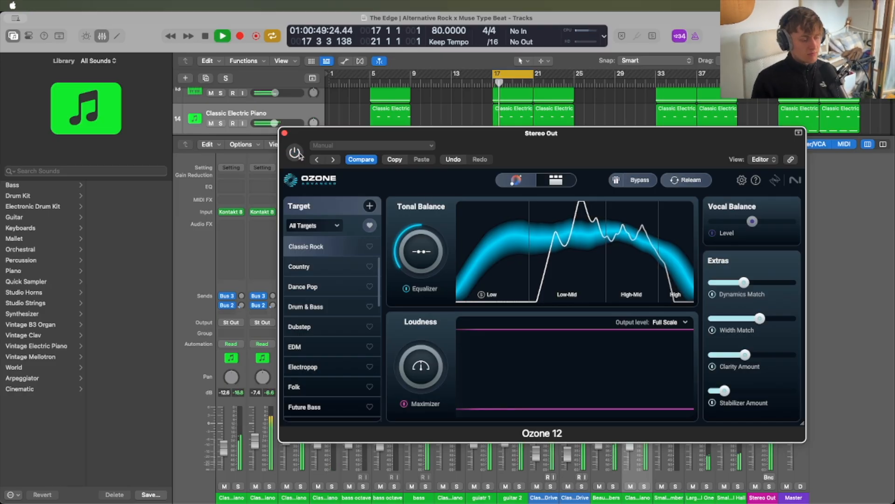
click(299, 157)
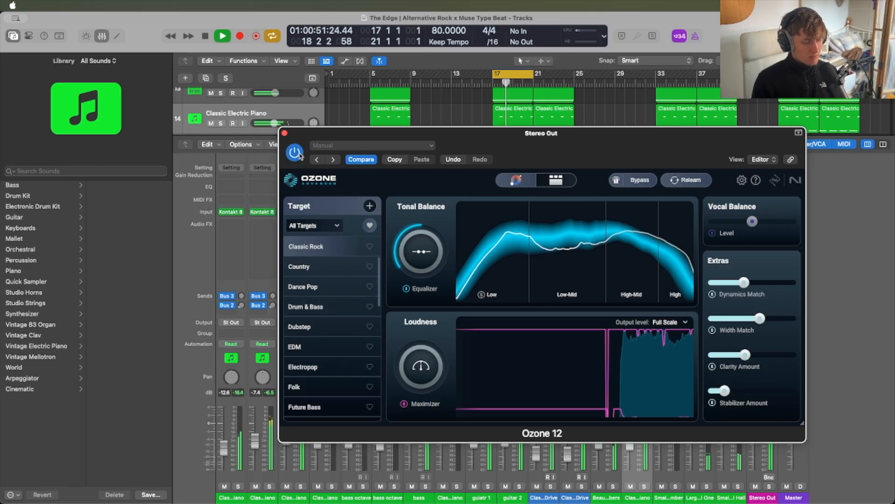
key(space)
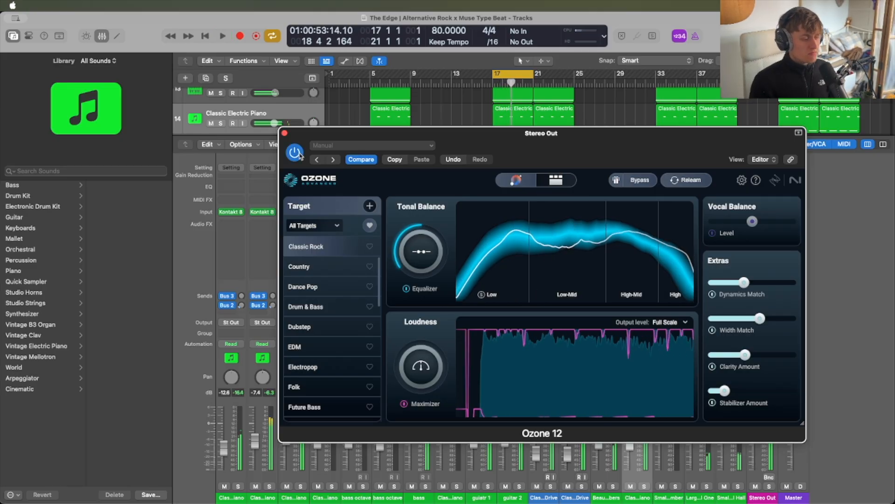